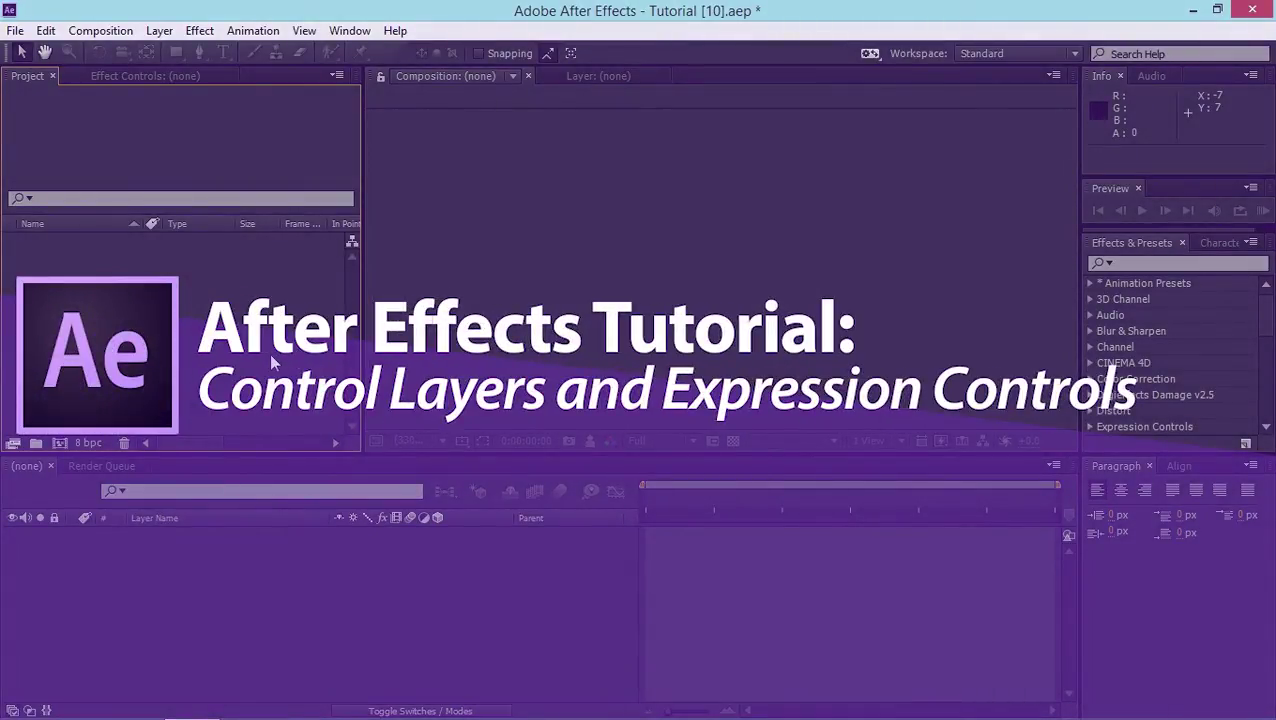
# Step: Create a new composition named Comp 1 with the HDTV 1080 29.97 preset and a duration of 5 seconds
pyautogui.click(100, 30)
pyautogui.click(112, 52)
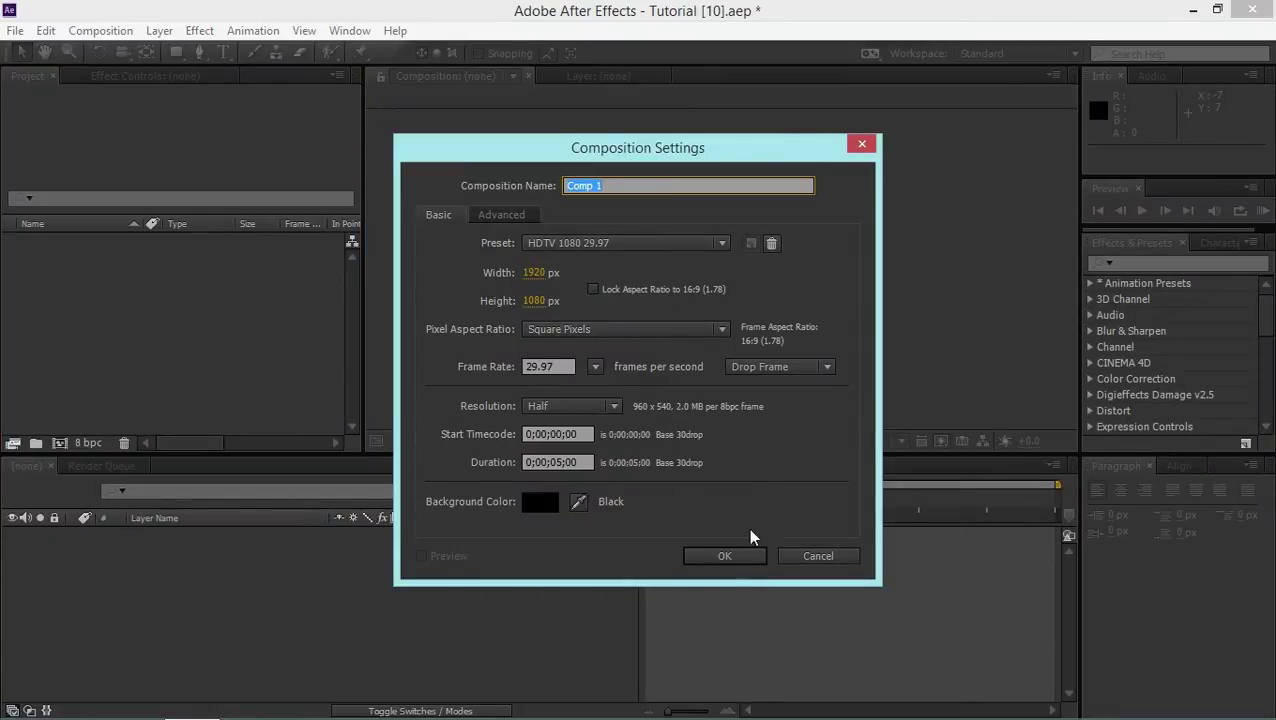
pyautogui.click(728, 557)
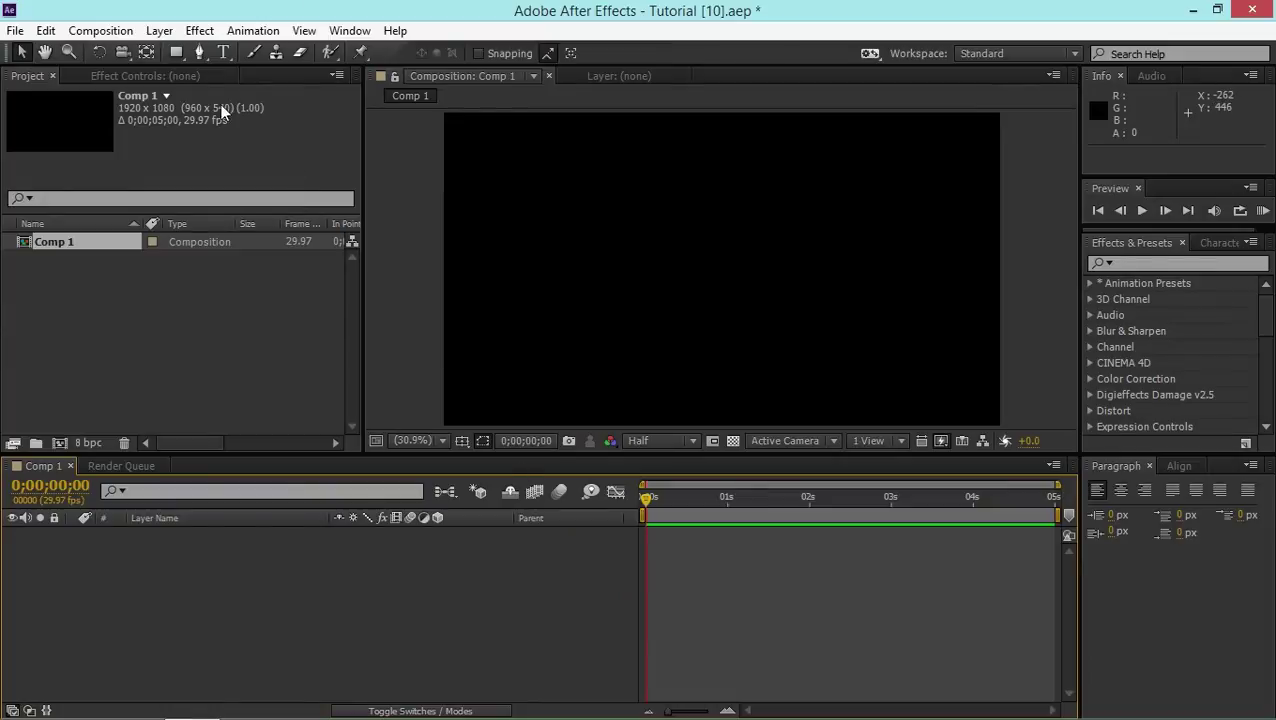
# Step: Add a null object and an empty shape layer to the composition
pyautogui.click(159, 30)
pyautogui.moveTo(447, 29)
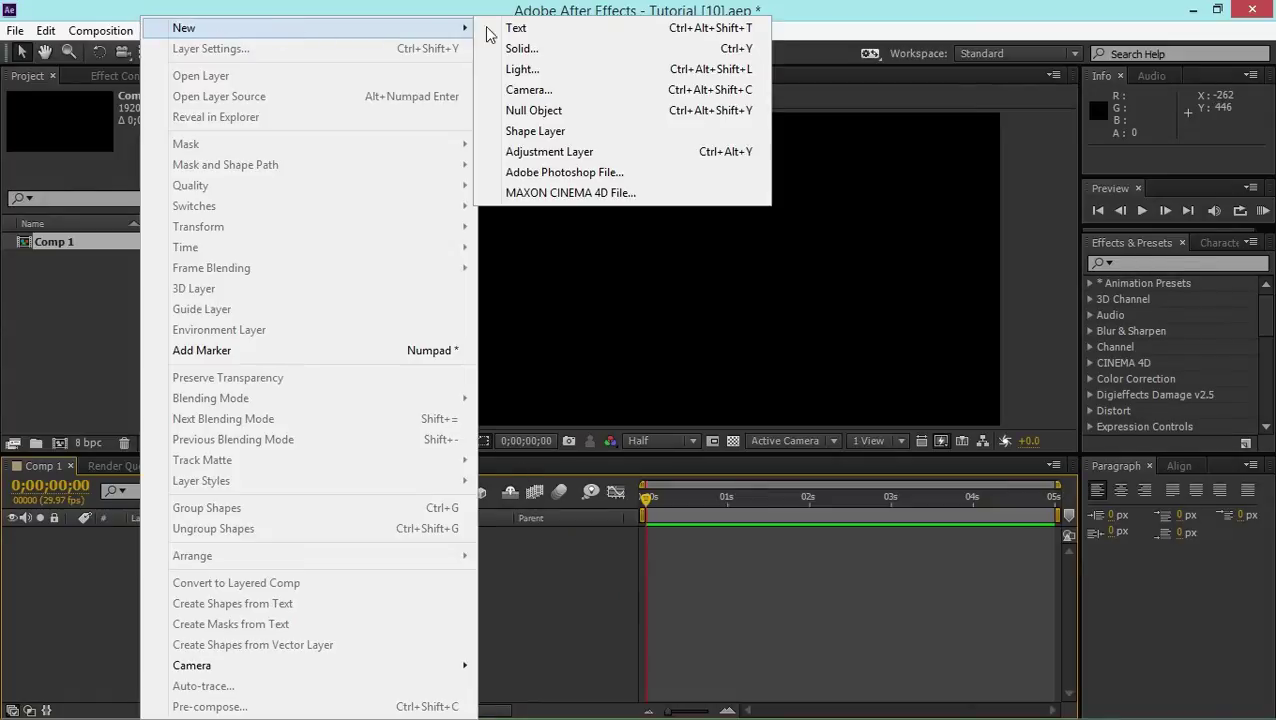
pyautogui.click(579, 113)
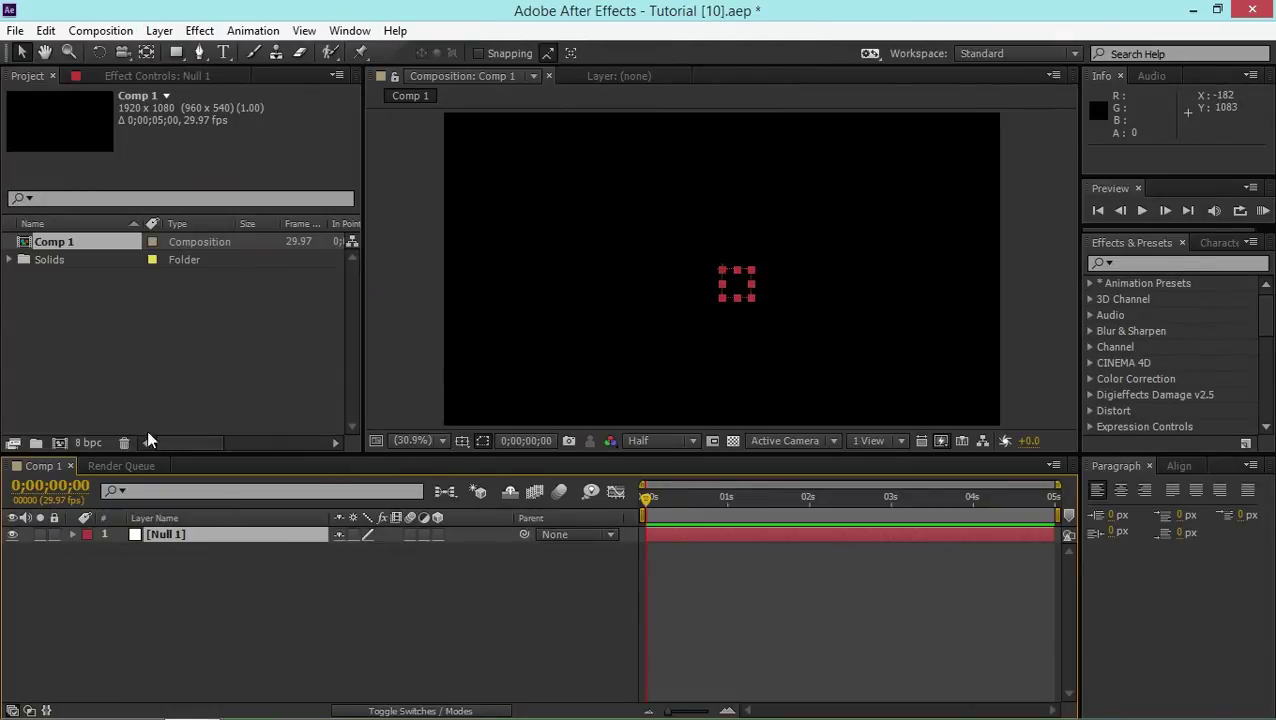
pyautogui.click(159, 30)
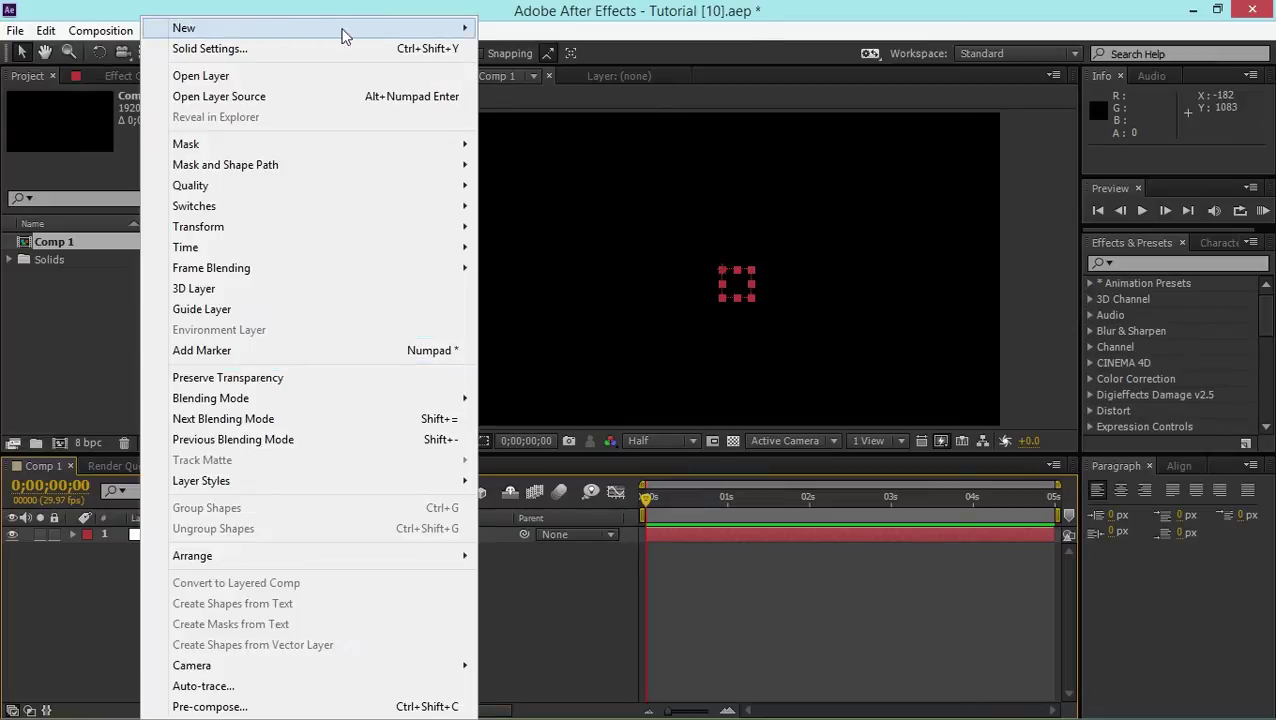
pyautogui.moveTo(420, 28)
pyautogui.click(570, 131)
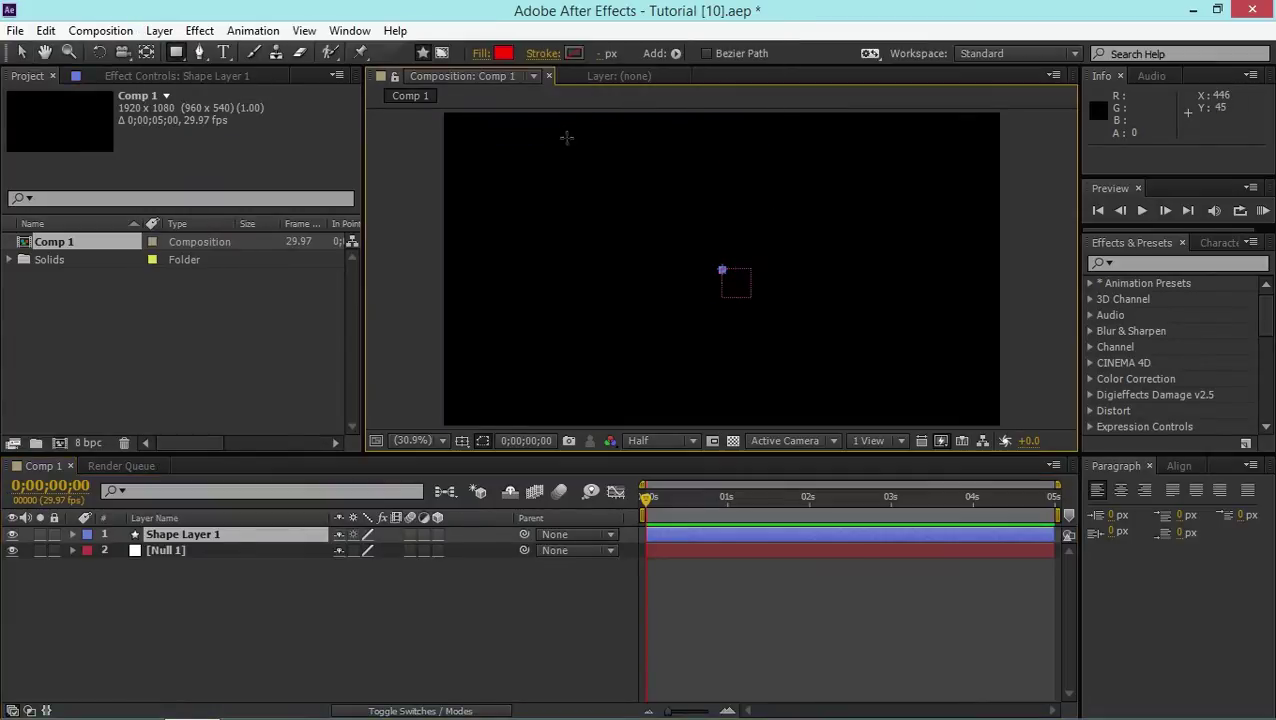
# Step: Rename the null object layer as "Control Layer"
pyautogui.click(177, 558)
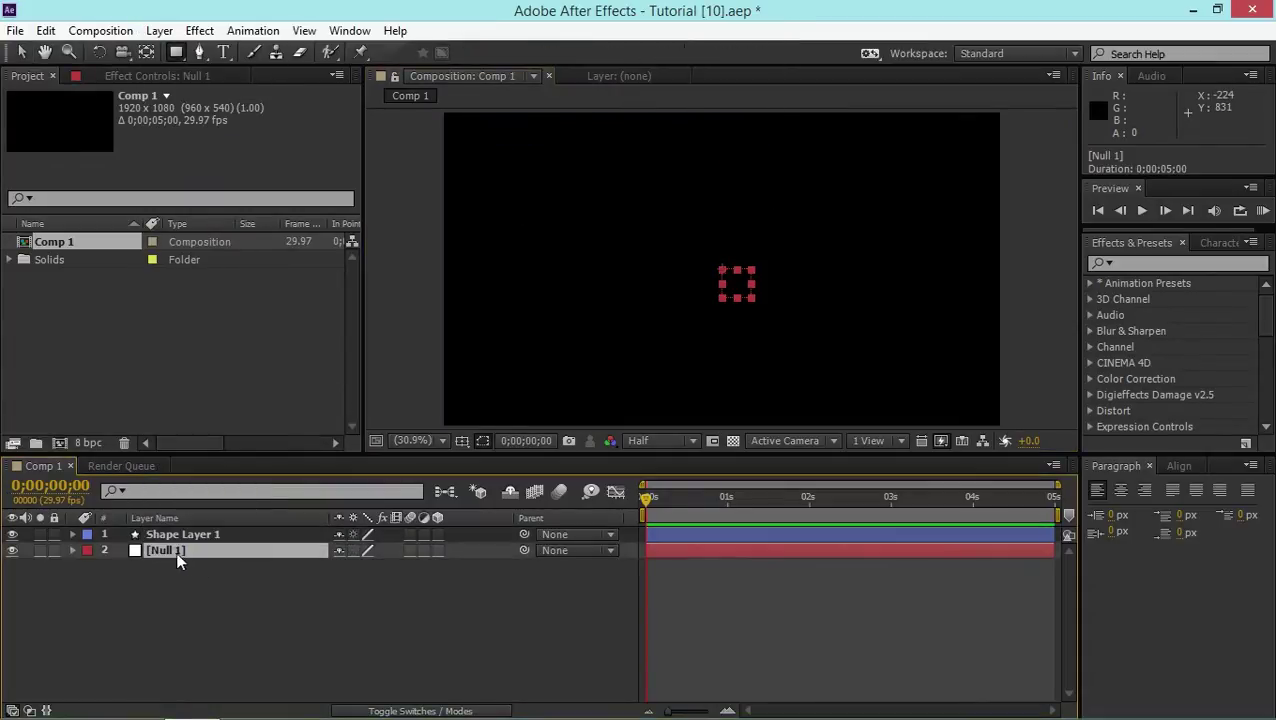
pyautogui.rightClick(245, 555)
pyautogui.click(493, 167)
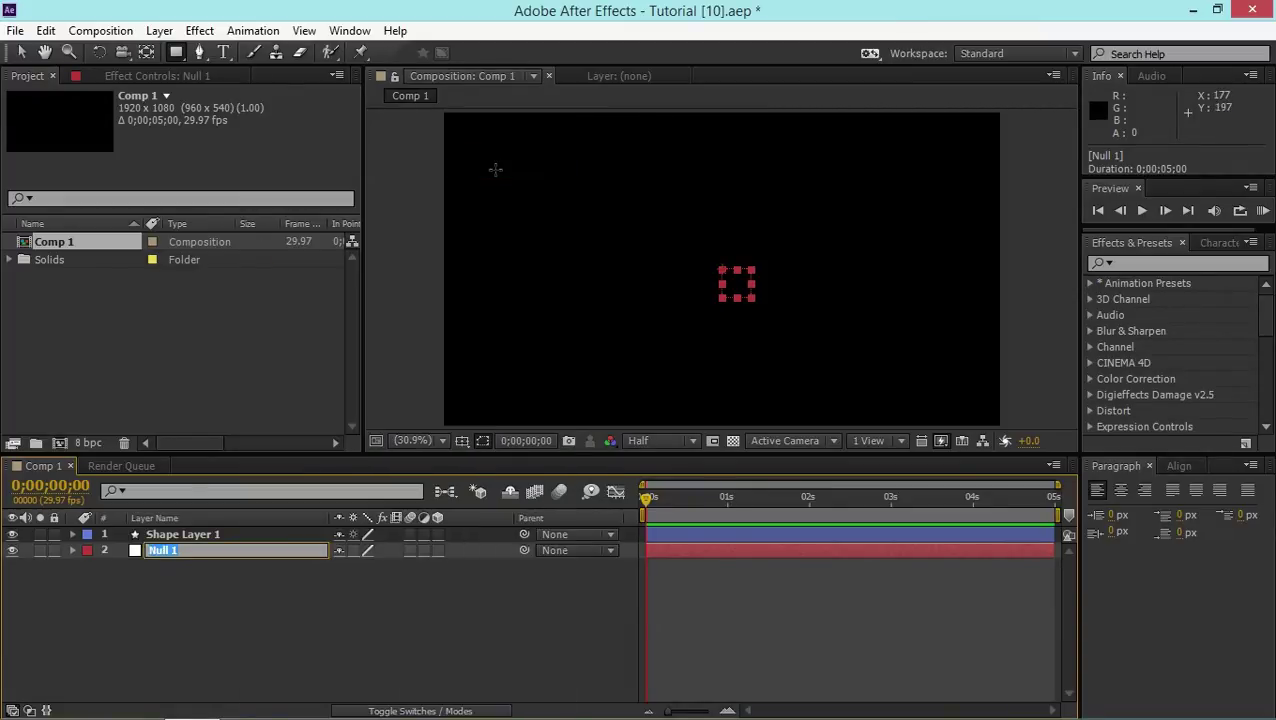
pyautogui.write('Control Layer')
pyautogui.click(253, 612)
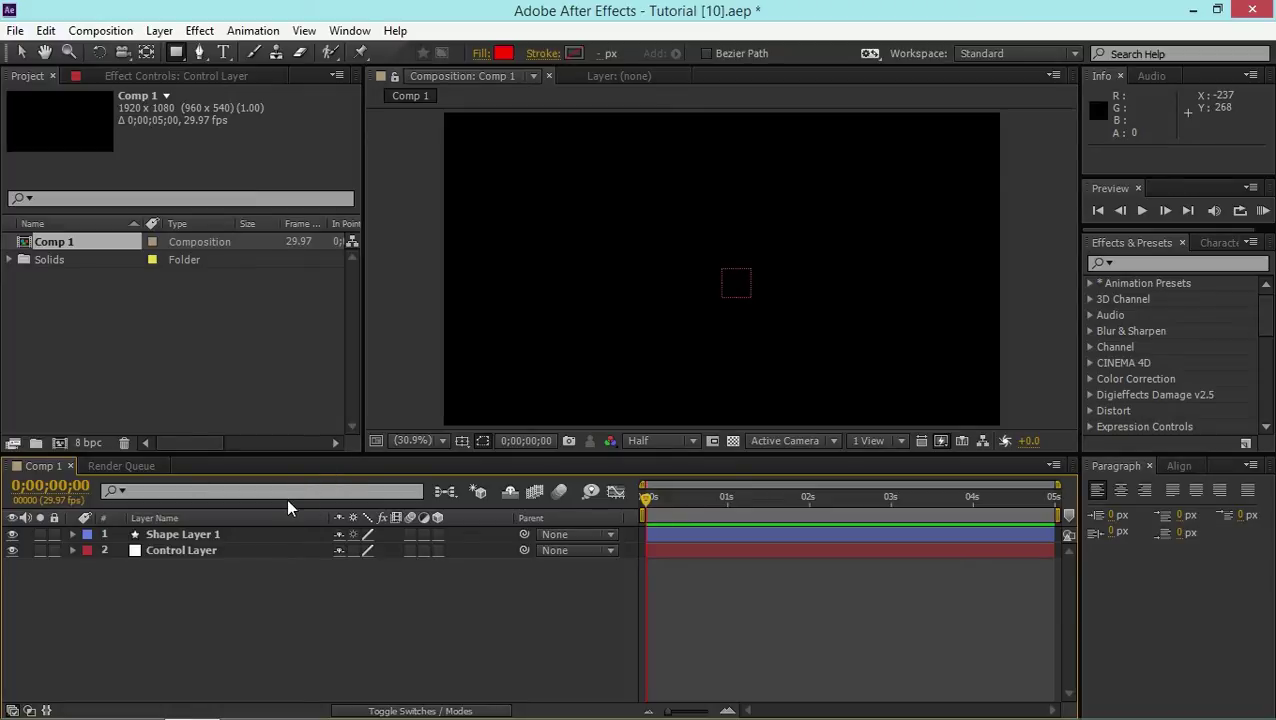
# Step: Apply two Slider Control effects and one Color Control effect to the Control Layer
pyautogui.click(1133, 252)
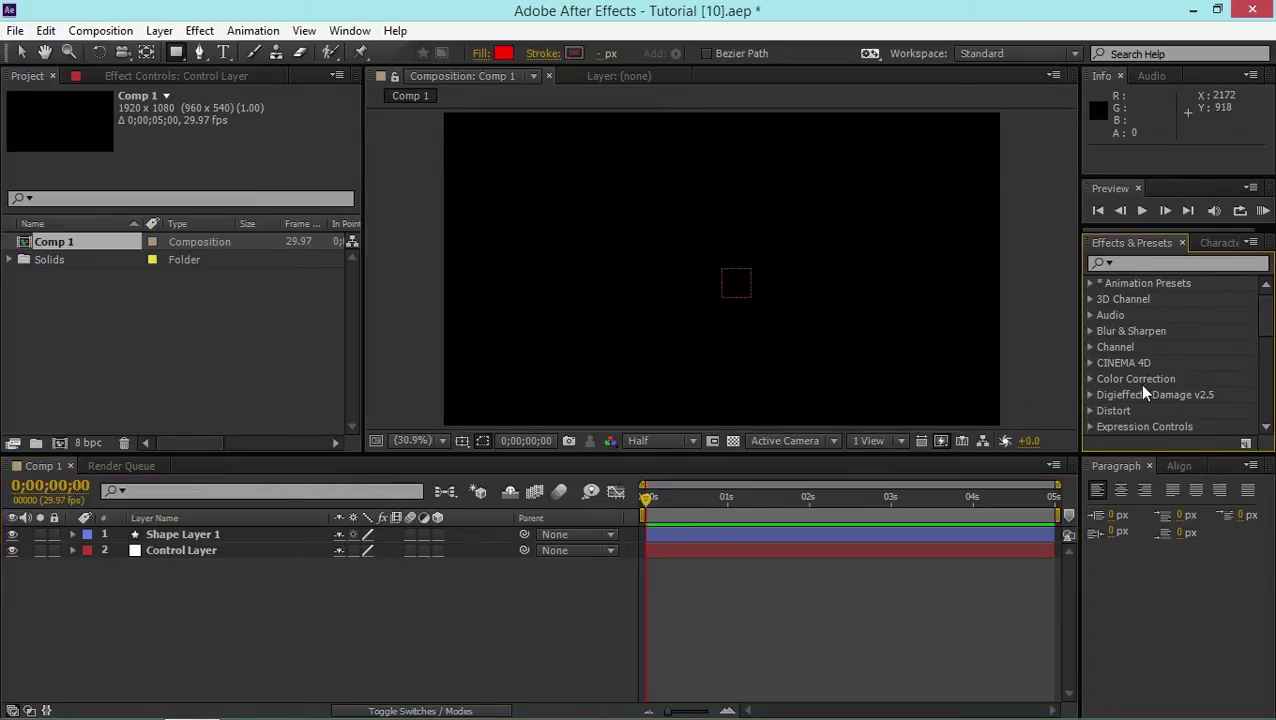
pyautogui.scroll(-1, 1125, 398)
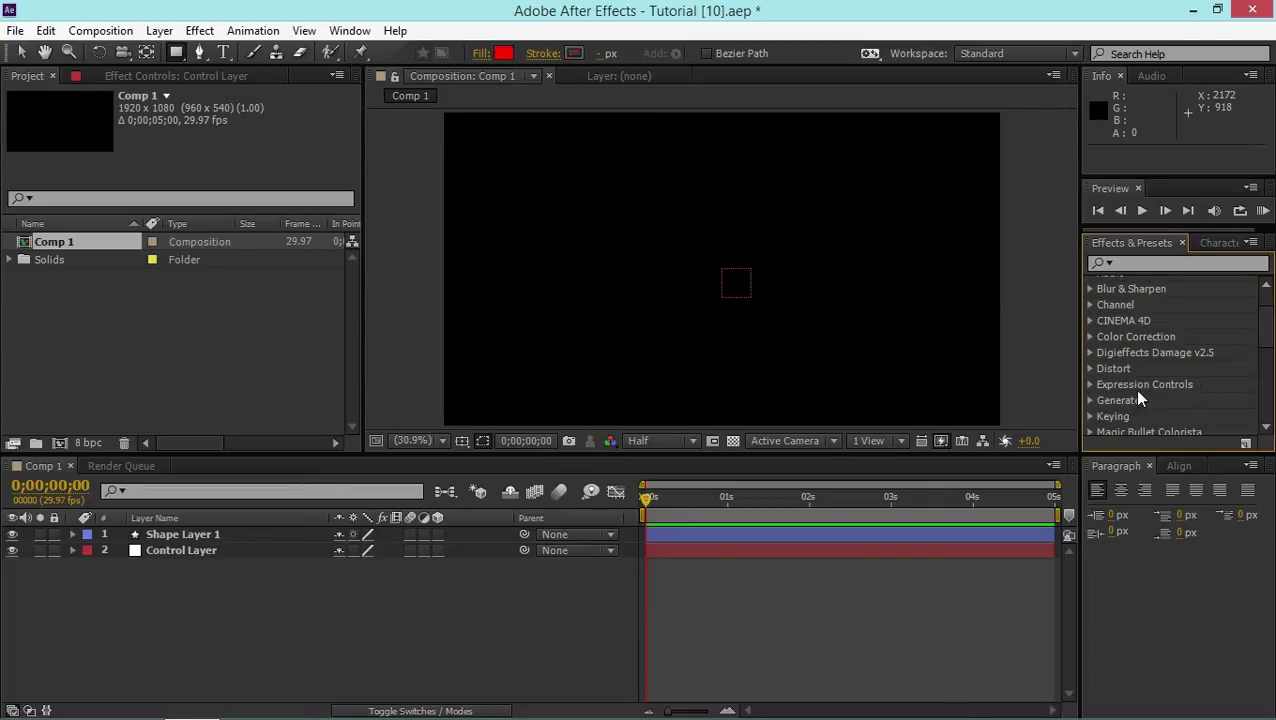
pyautogui.click(1090, 385)
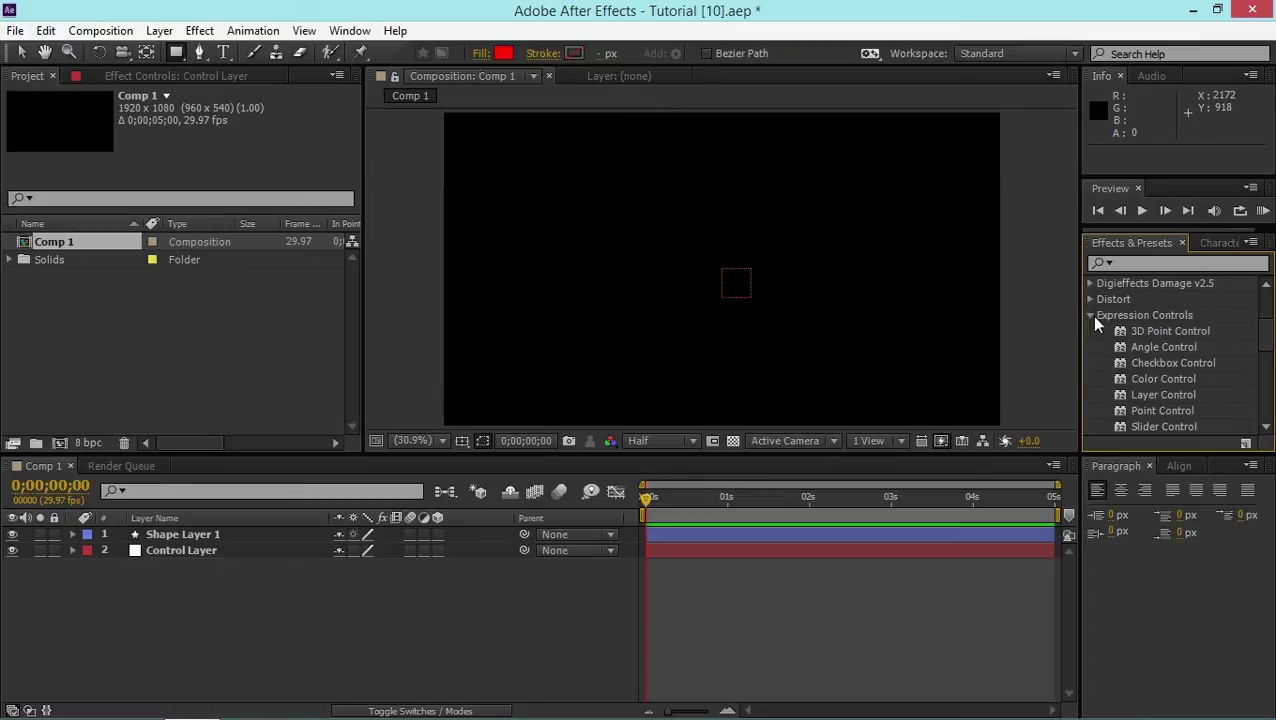
pyautogui.scroll(-1, 1134, 336)
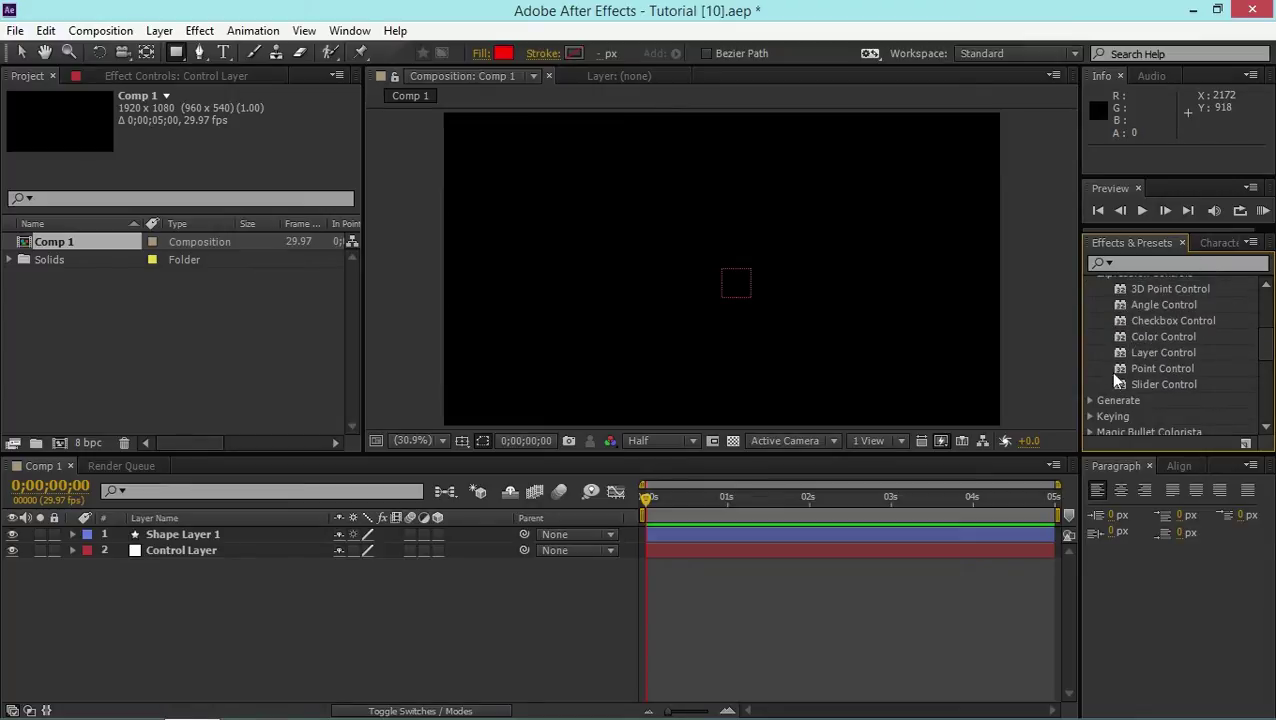
pyautogui.click(1180, 388)
pyautogui.moveTo(1196, 387); pyautogui.dragTo(834, 553)
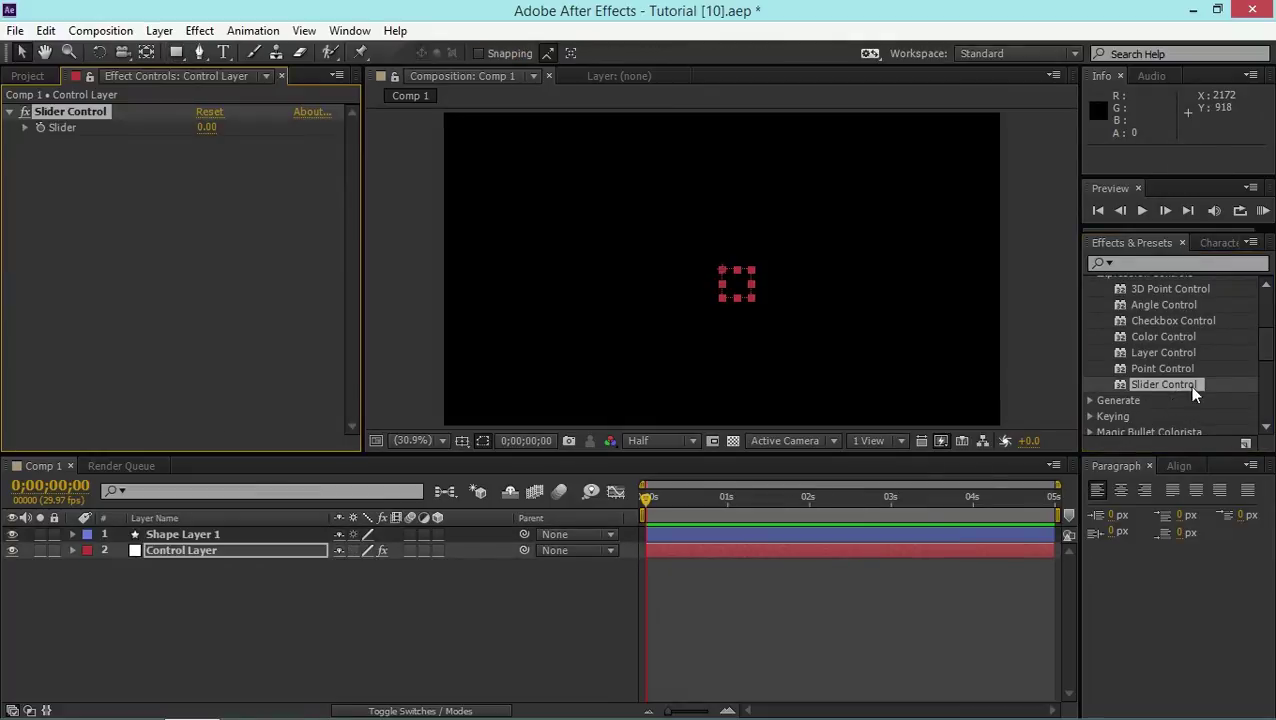
pyautogui.moveTo(1188, 390); pyautogui.dragTo(728, 551)
pyautogui.click(1190, 336)
pyautogui.moveTo(1192, 334); pyautogui.dragTo(741, 549)
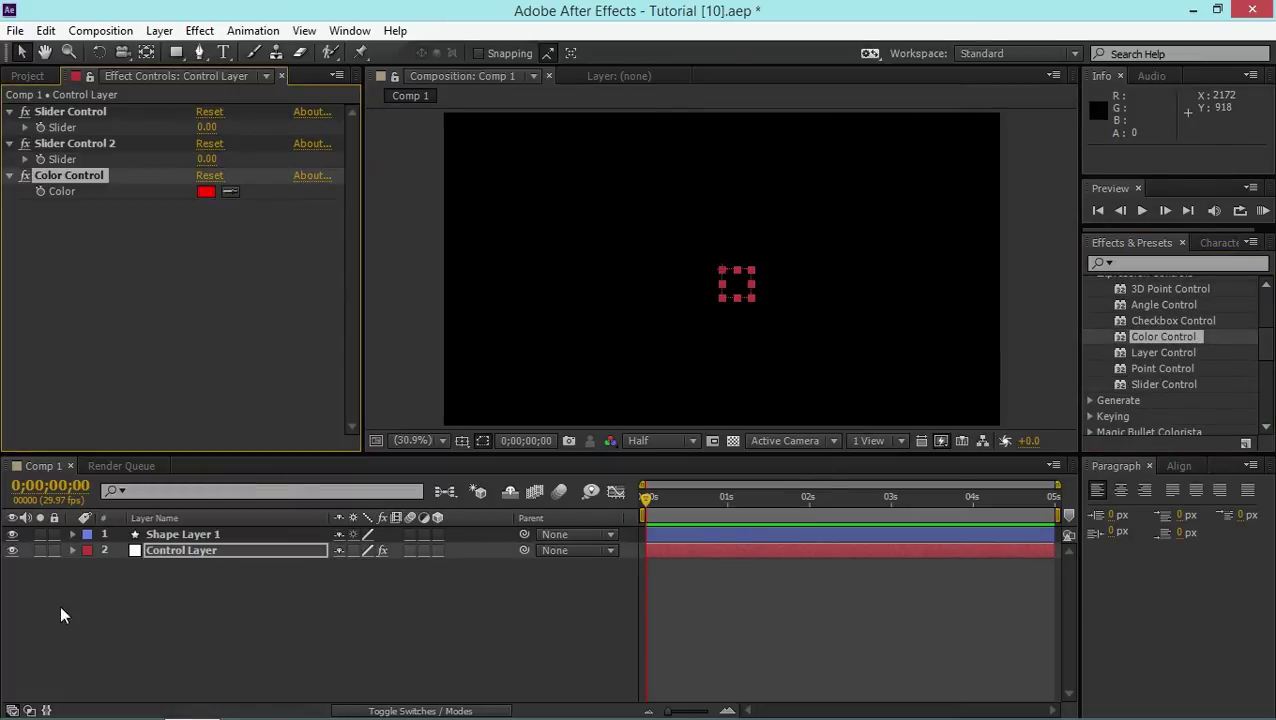
# Step: Add an ellipse path and a stroke to the contents of Shape Layer 1
pyautogui.click(179, 534)
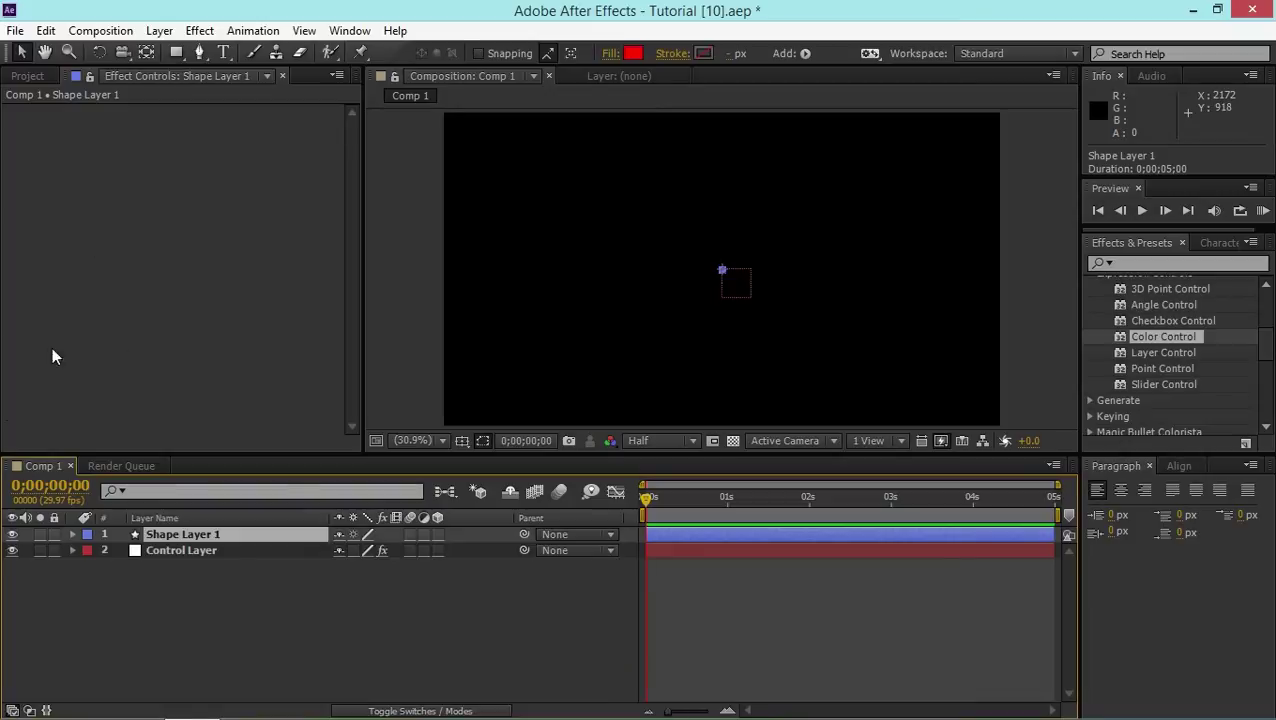
pyautogui.click(73, 535)
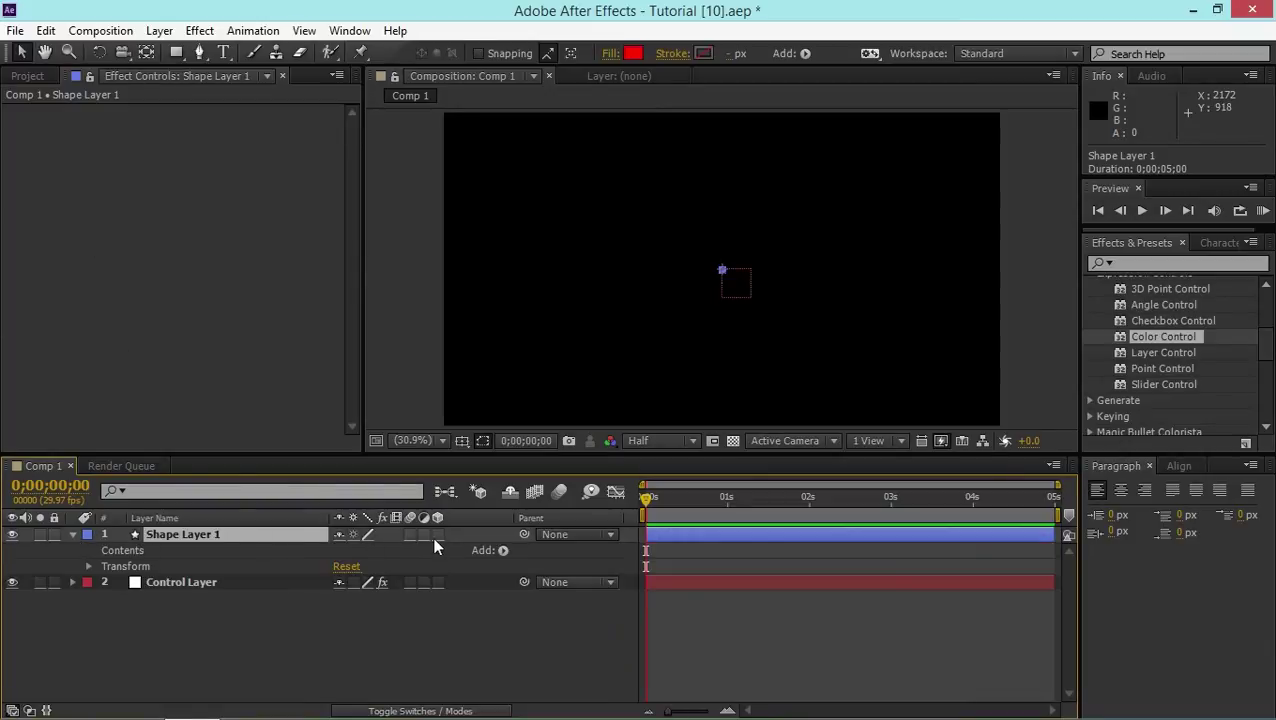
pyautogui.click(502, 551)
pyautogui.click(570, 186)
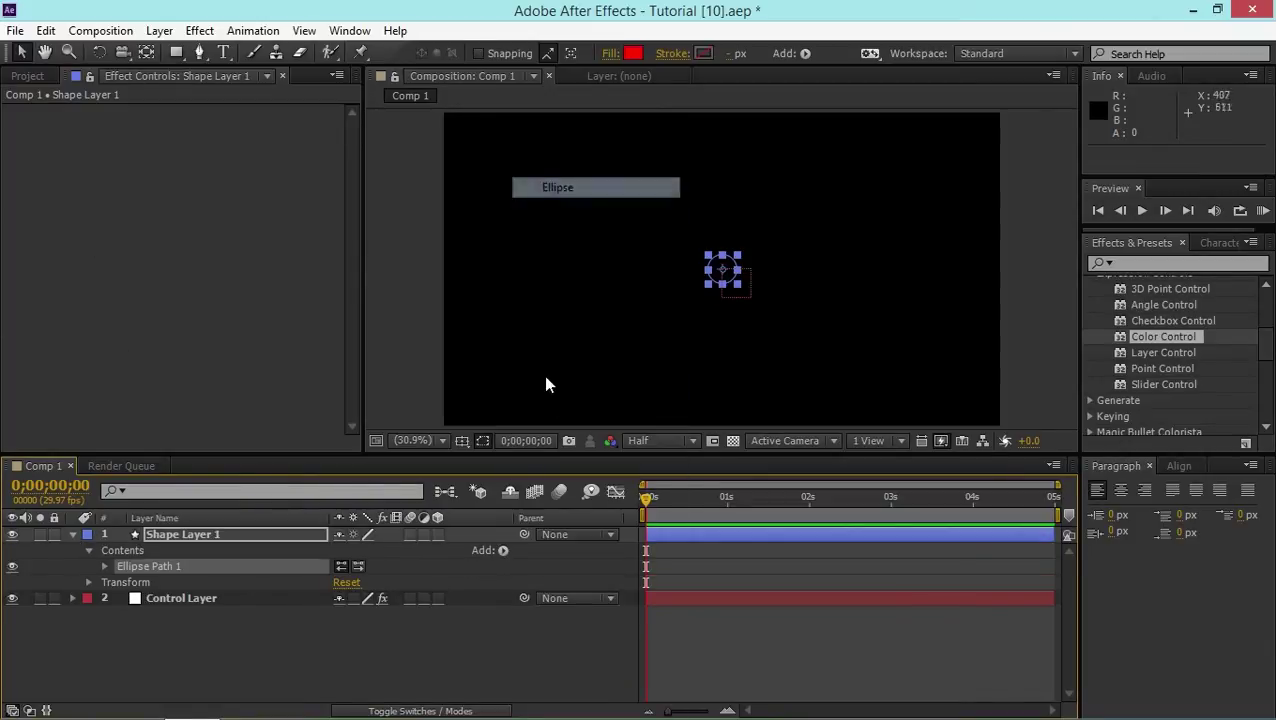
pyautogui.click(506, 549)
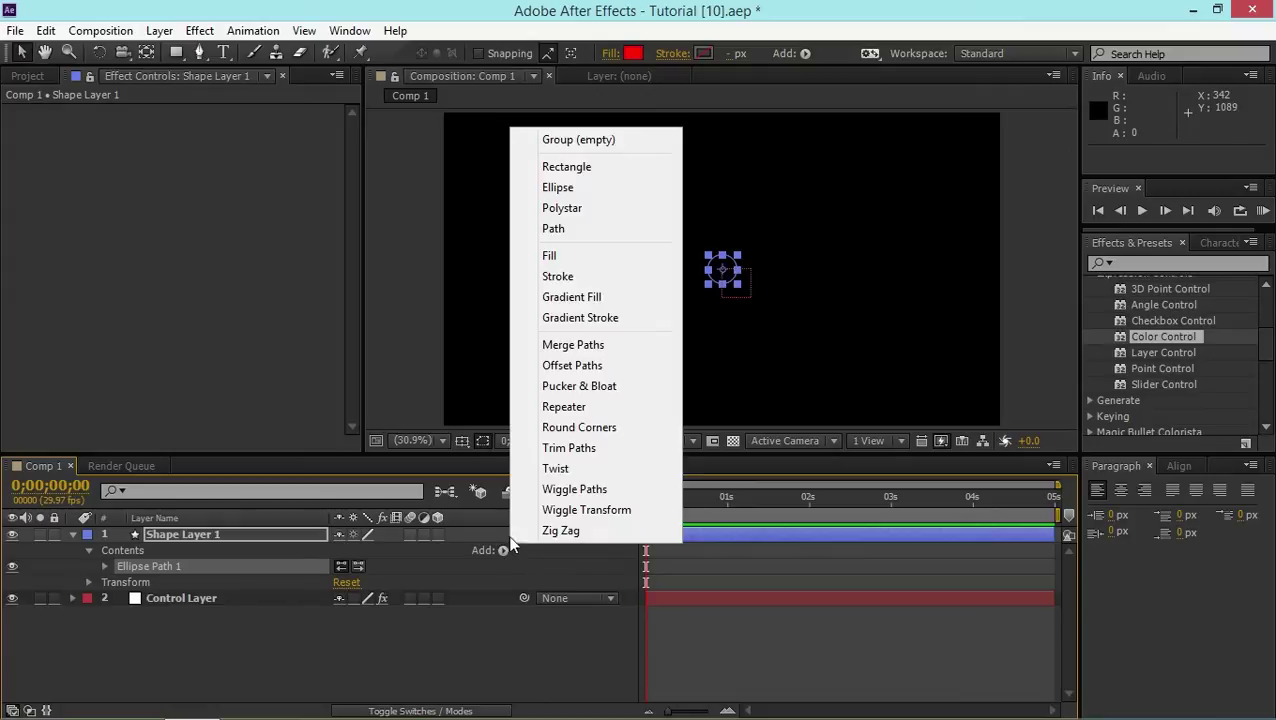
pyautogui.click(572, 275)
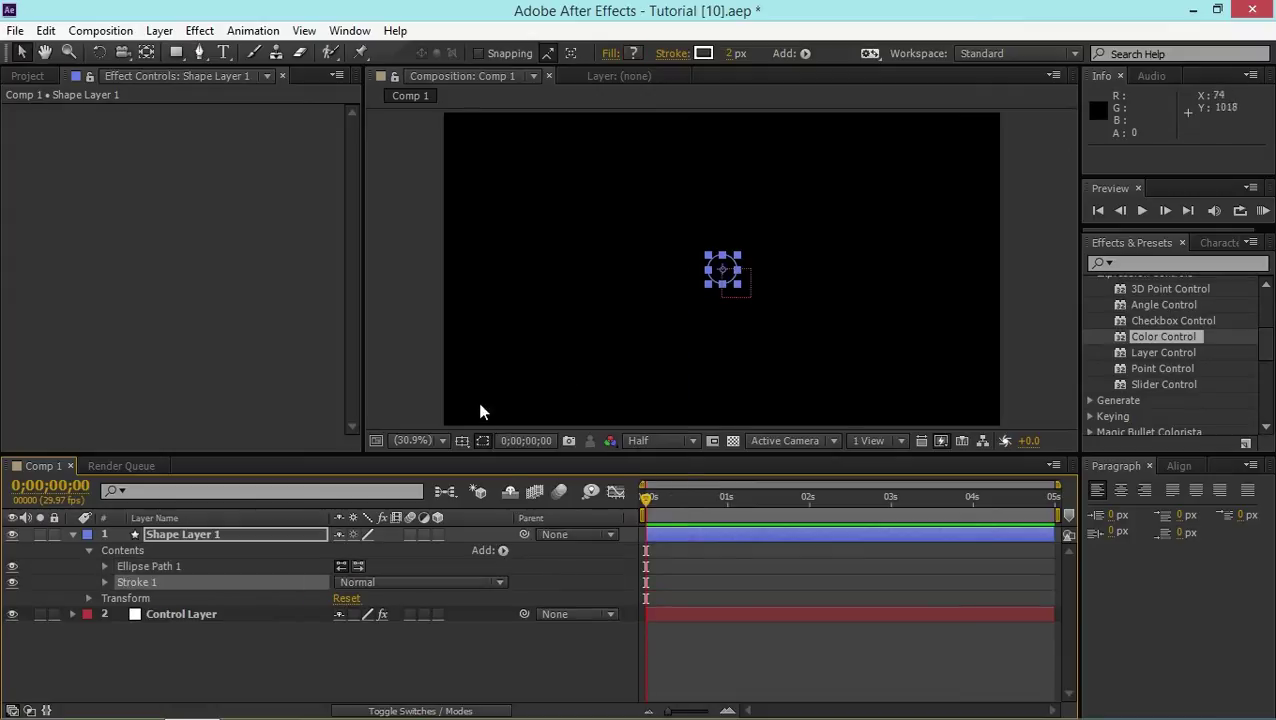
# Step: Set the size of the shape layer's ellipse path to 300 by 300
pyautogui.click(106, 565)
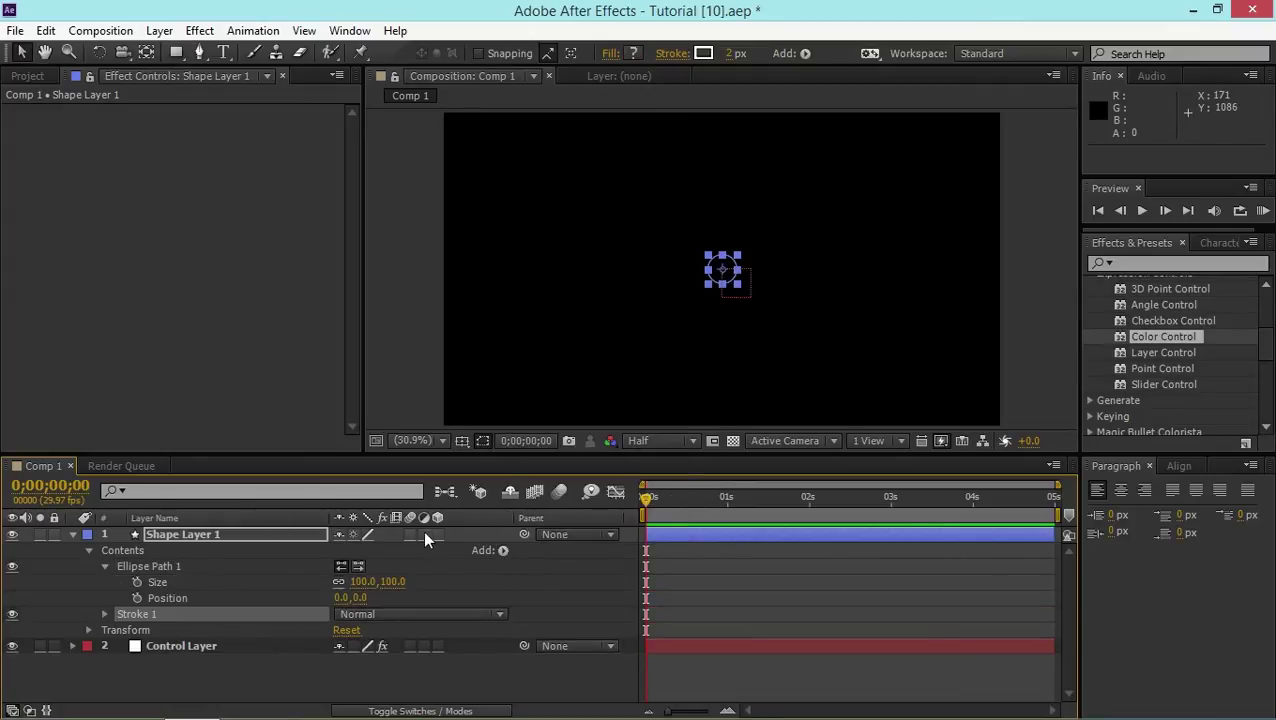
pyautogui.click(362, 581)
pyautogui.write('300')
pyautogui.click(292, 673)
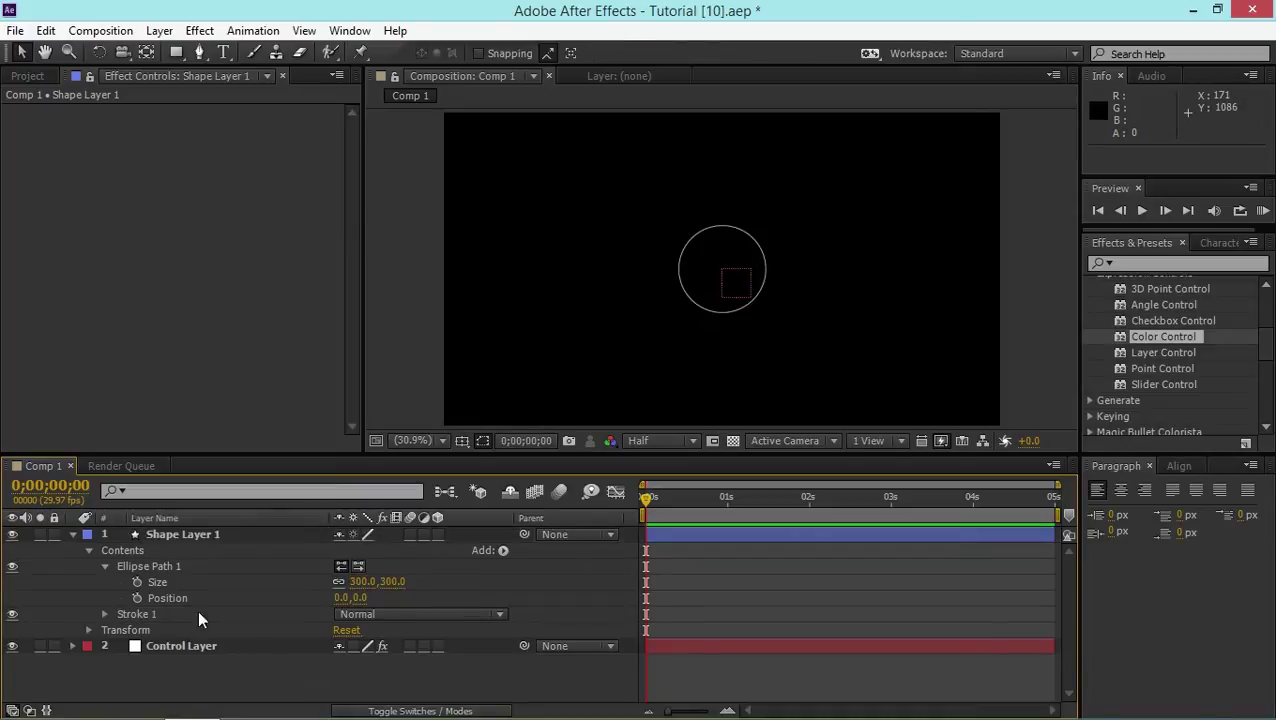
# Step: Link the ellipse's stroke color by expression to the Color property of the Control Layer's Color Control effect
pyautogui.click(104, 613)
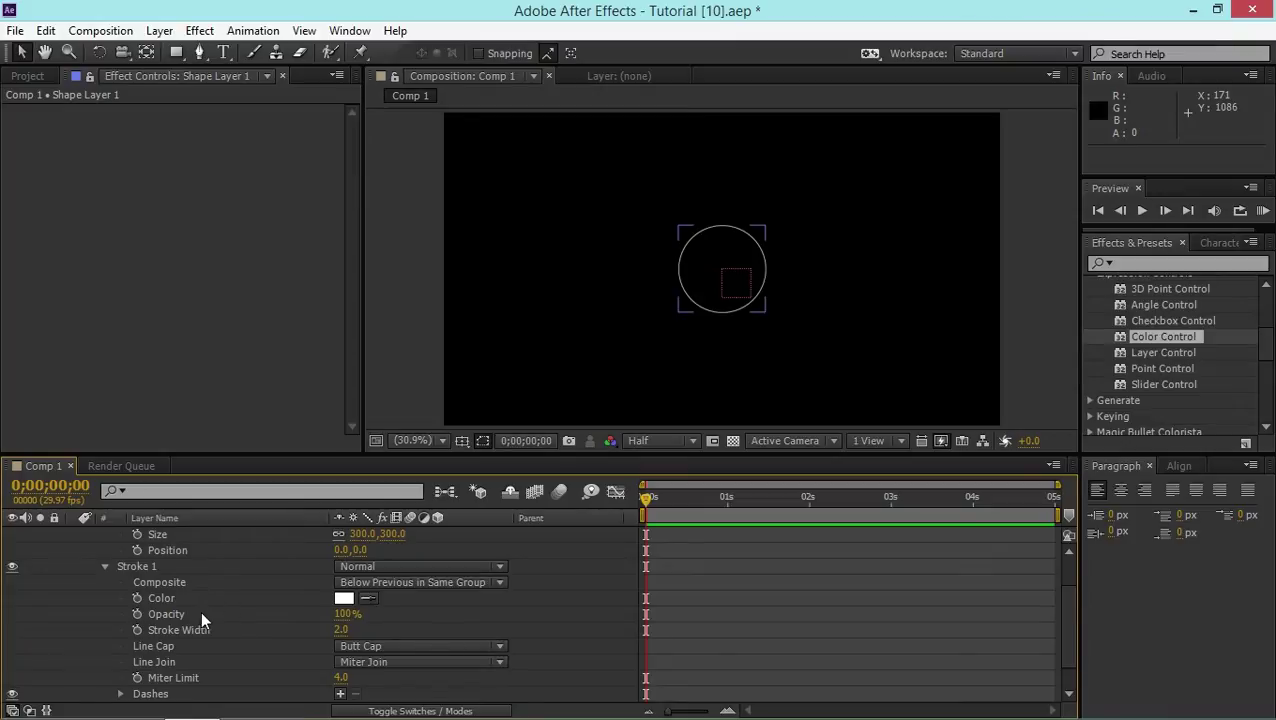
pyautogui.scroll(-2, 203, 628)
pyautogui.click(197, 697)
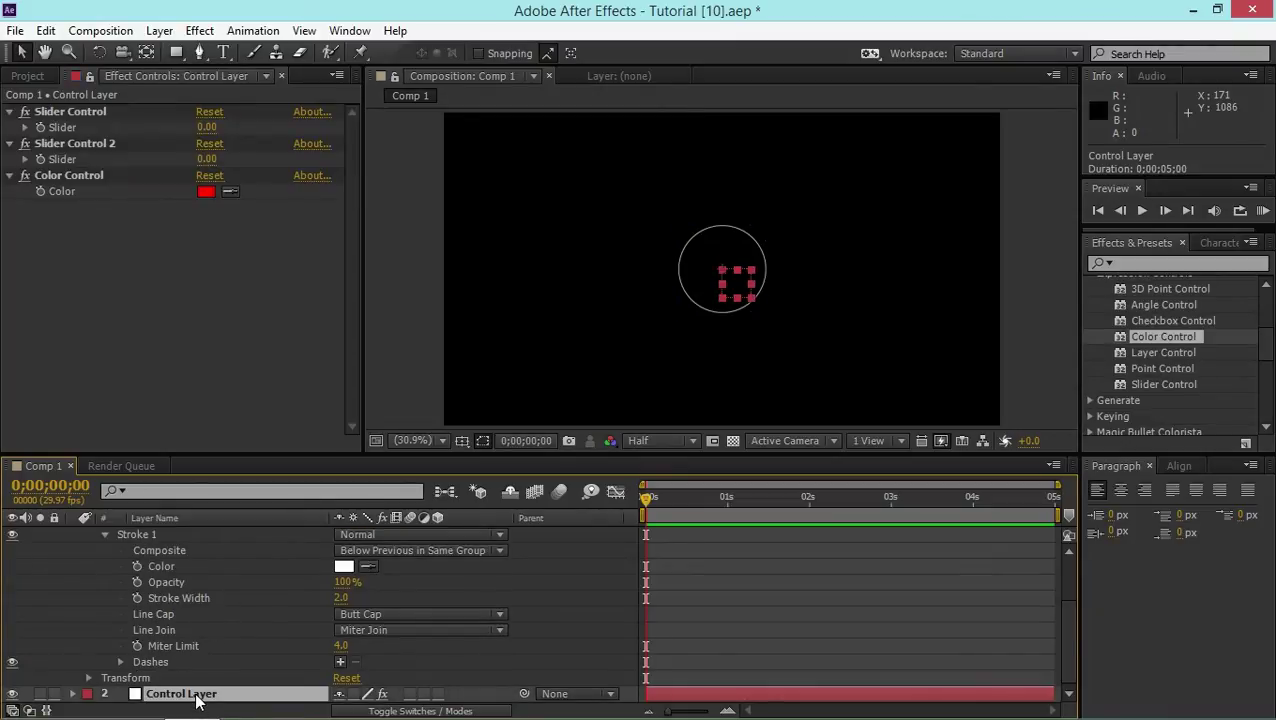
pyautogui.keyDown('alt'); pyautogui.click(137, 566); pyautogui.keyUp('alt')
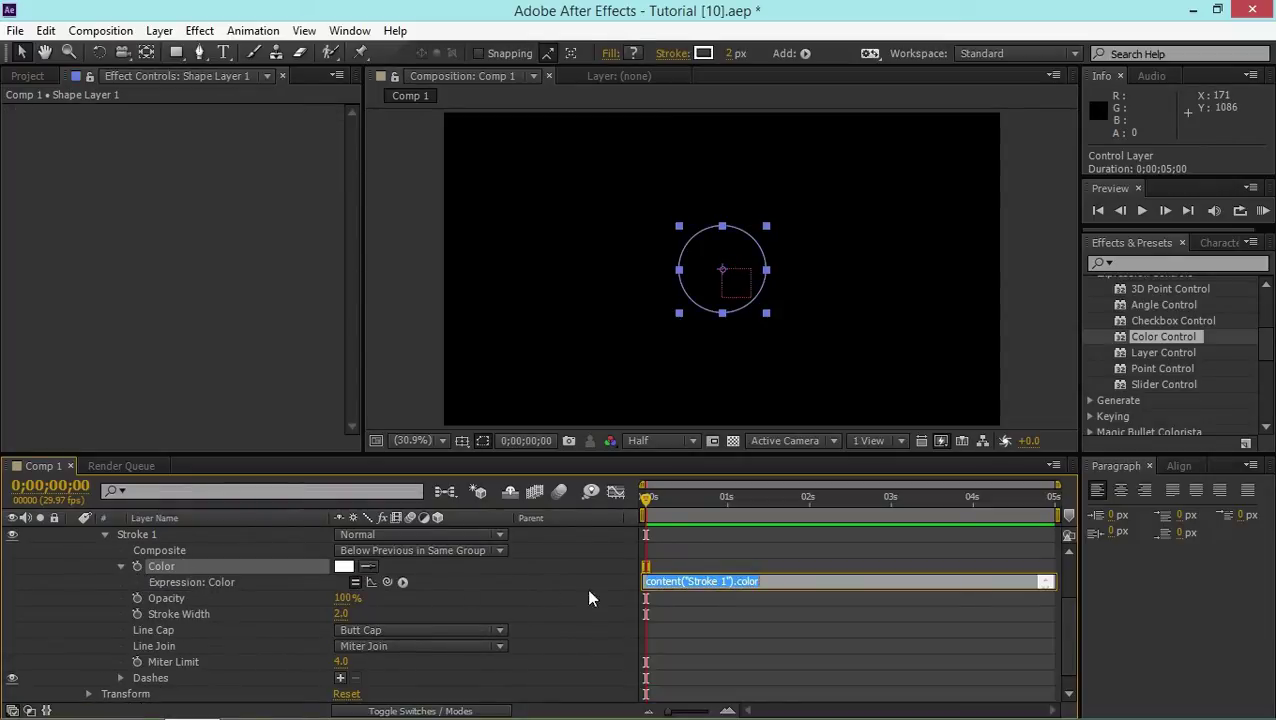
pyautogui.click(315, 590)
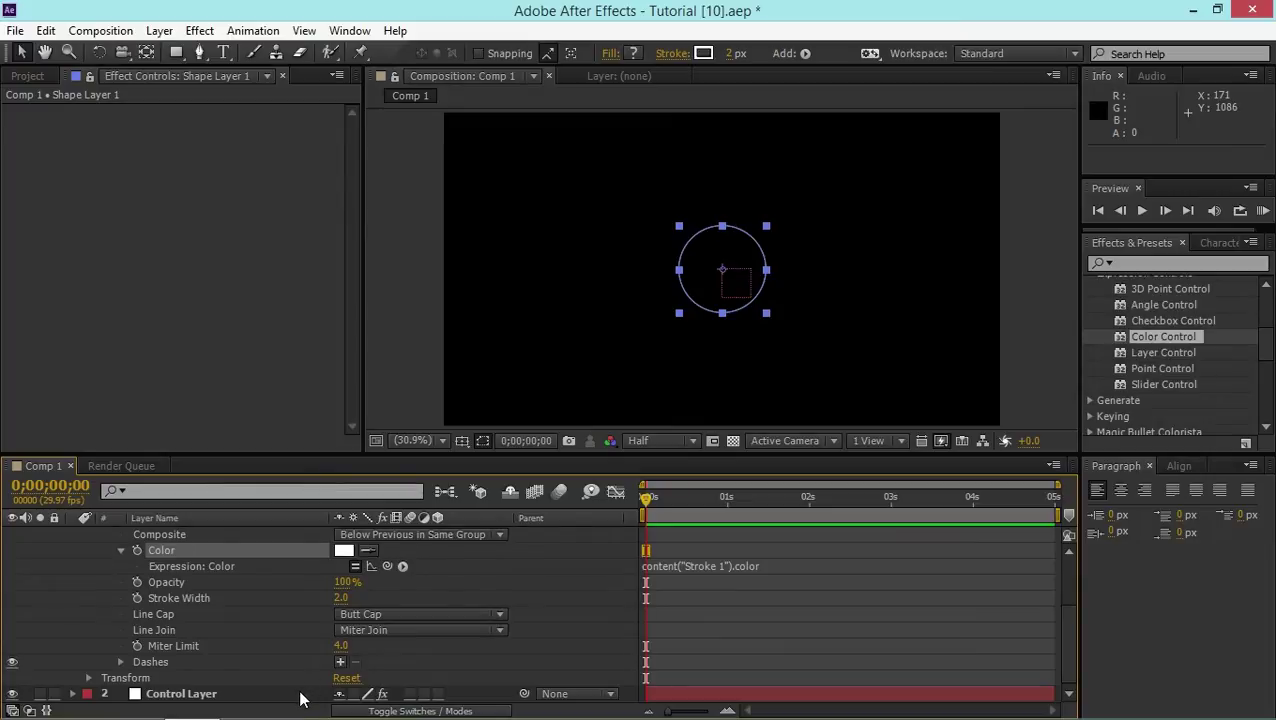
pyautogui.click(303, 696)
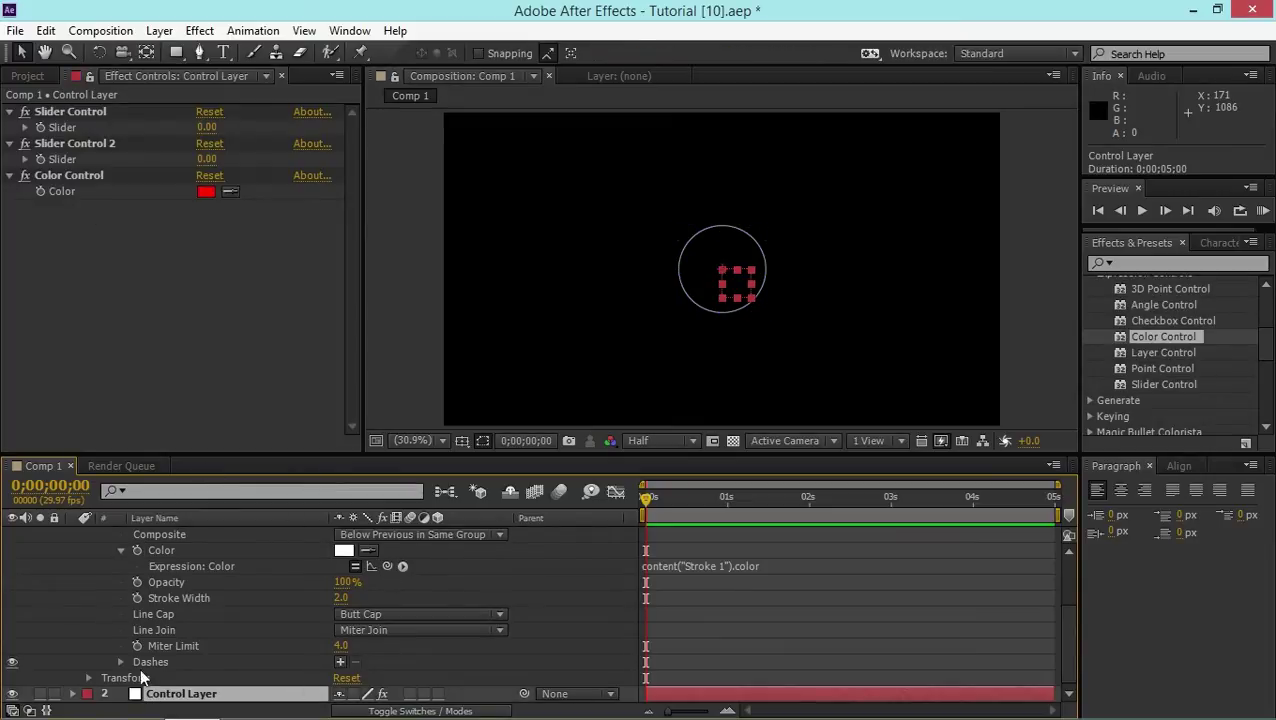
pyautogui.moveTo(389, 566)
pyautogui.mouseDown()
pyautogui.moveTo(149, 438)
pyautogui.moveTo(42, 256)
pyautogui.moveTo(28, 185)
pyautogui.moveTo(77, 189)
pyautogui.mouseUp()
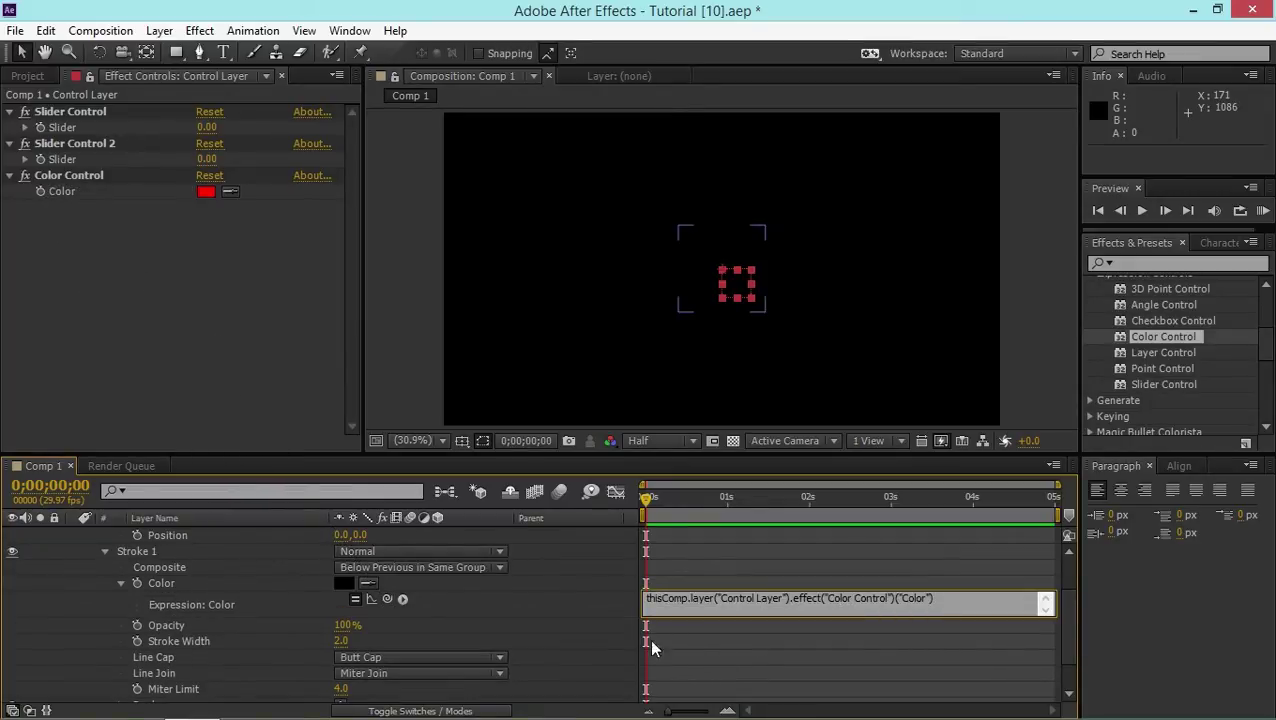
pyautogui.moveTo(646, 599); pyautogui.dragTo(978, 627)
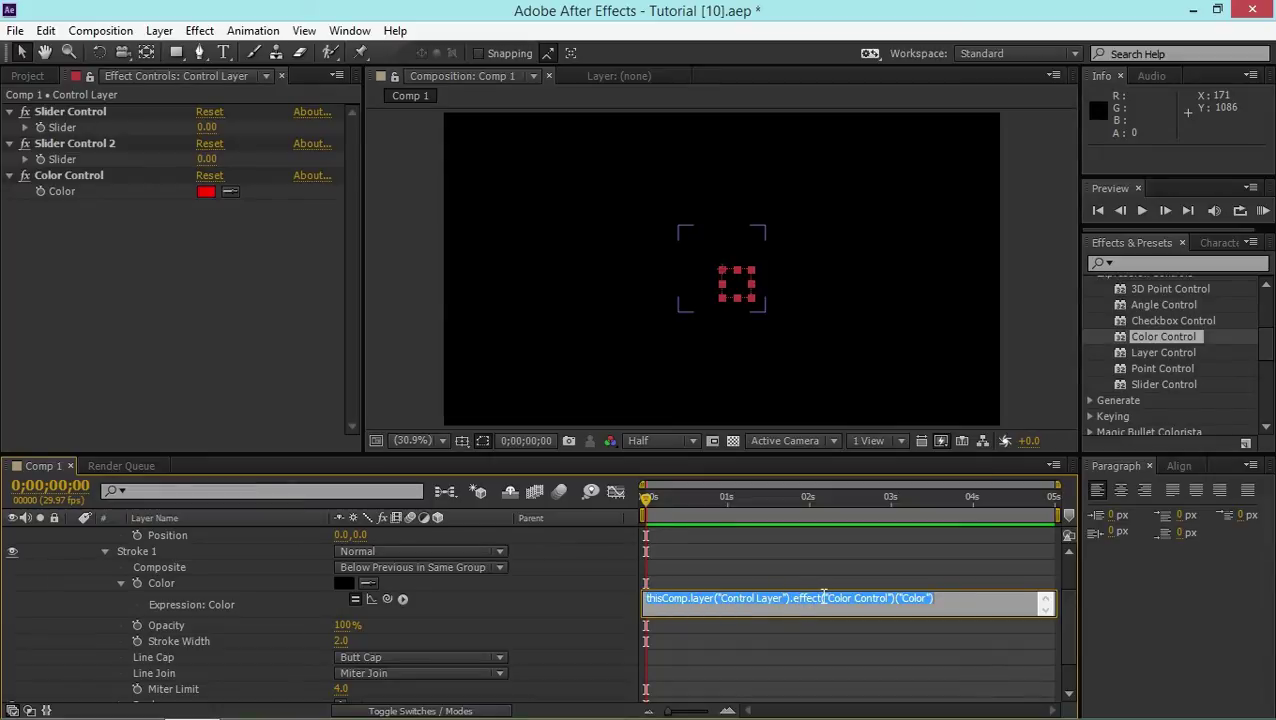
pyautogui.click(725, 611)
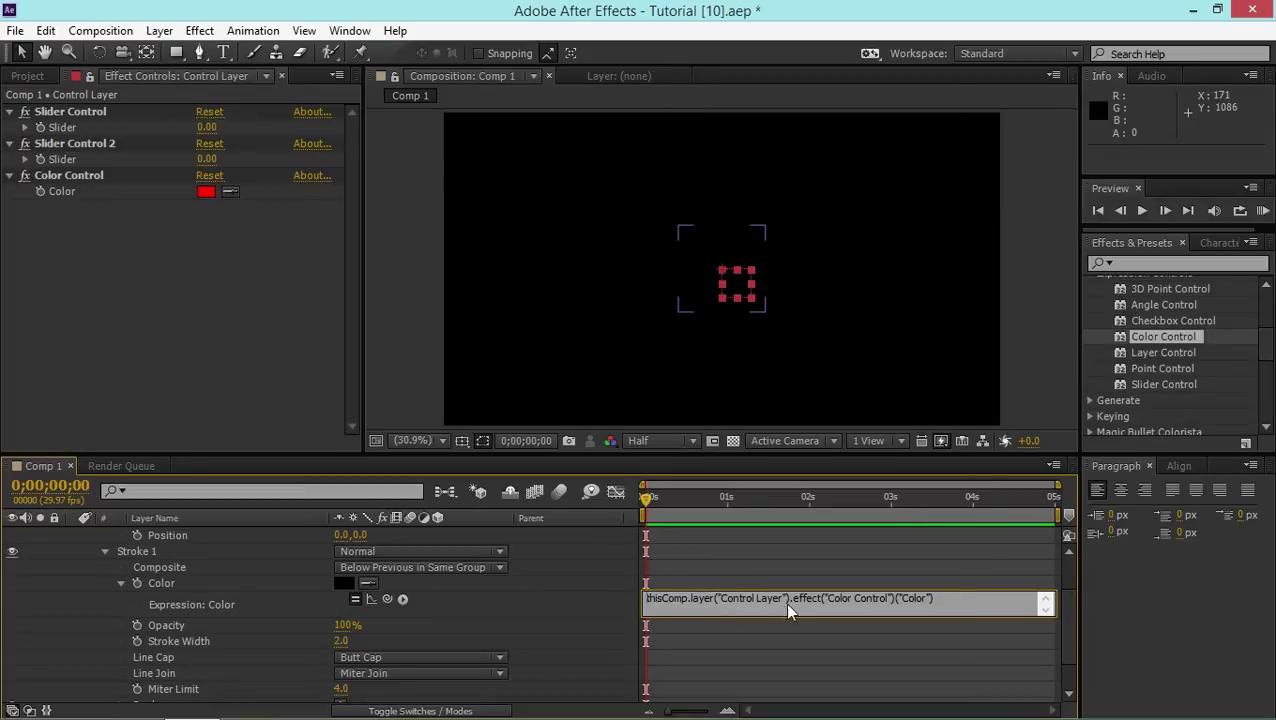
pyautogui.moveTo(790, 599); pyautogui.dragTo(820, 598)
pyautogui.click(911, 600)
pyautogui.click(162, 570)
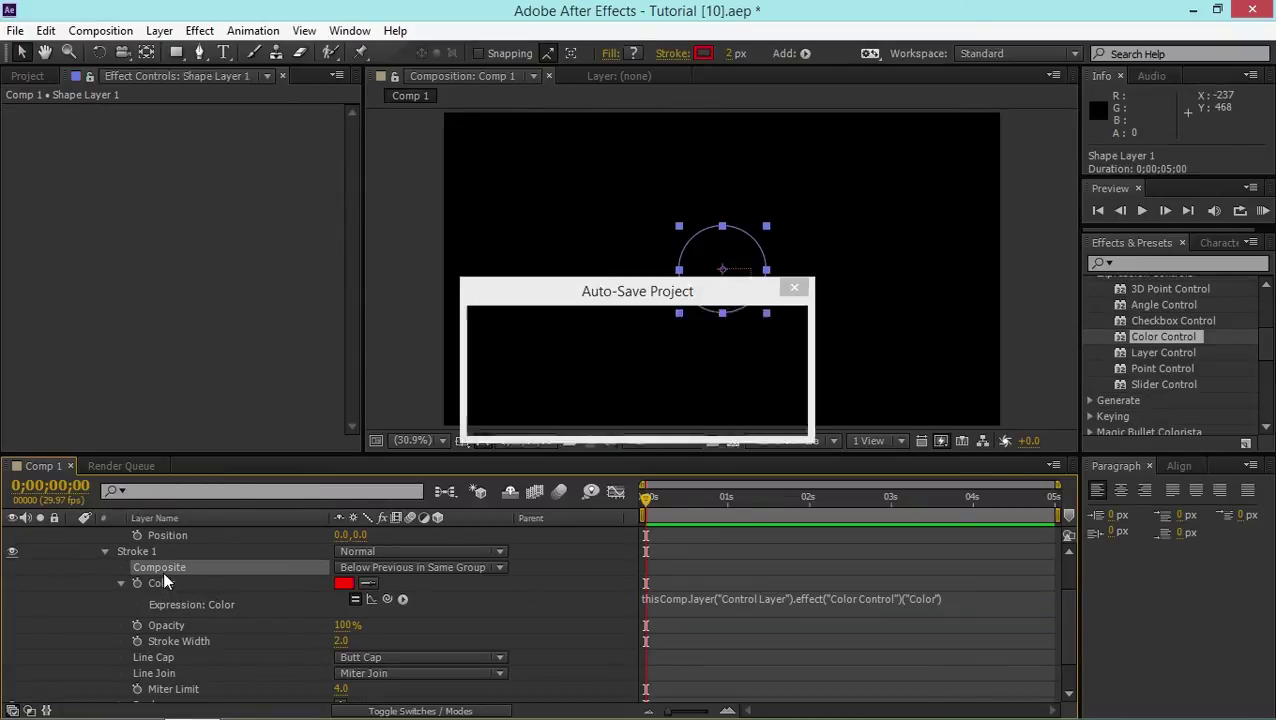
# Step: Link the ellipse's stroke width by expression to the Slider property of Slider Control 2 on the Control Layer
pyautogui.keyDown('alt'); pyautogui.click(138, 641); pyautogui.keyUp('alt')
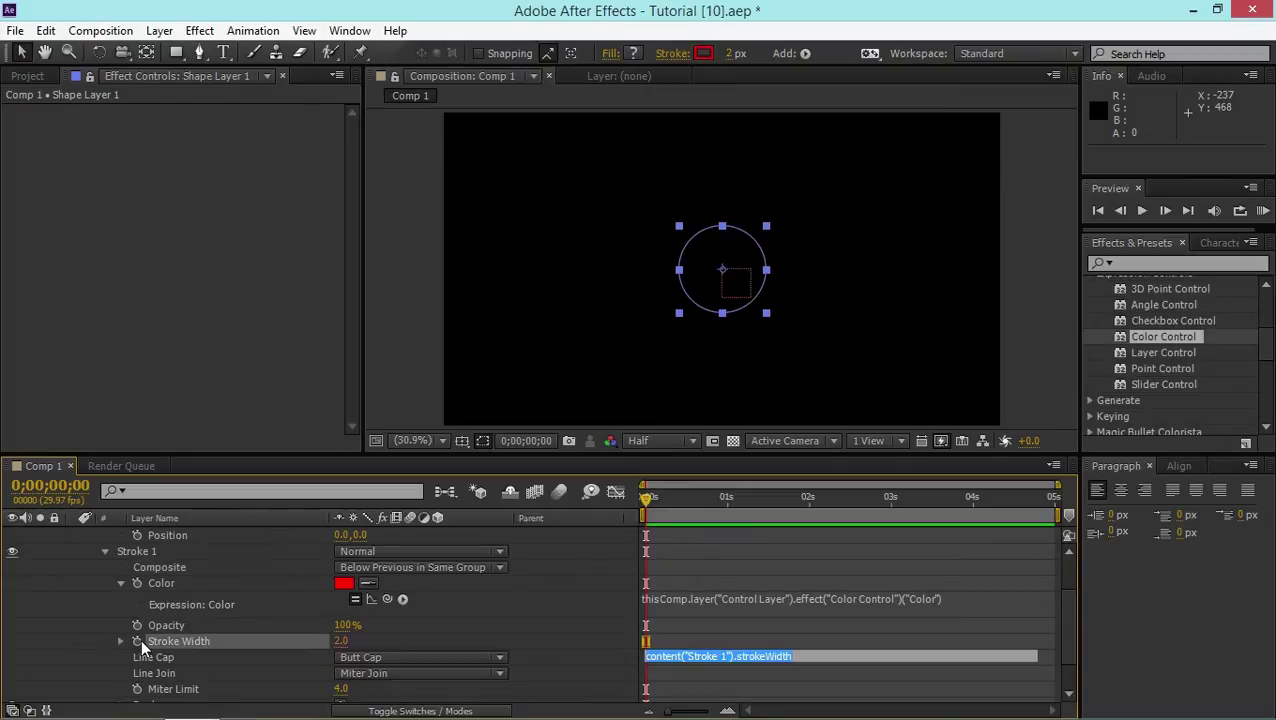
pyautogui.scroll(-2, 255, 635)
pyautogui.click(233, 694)
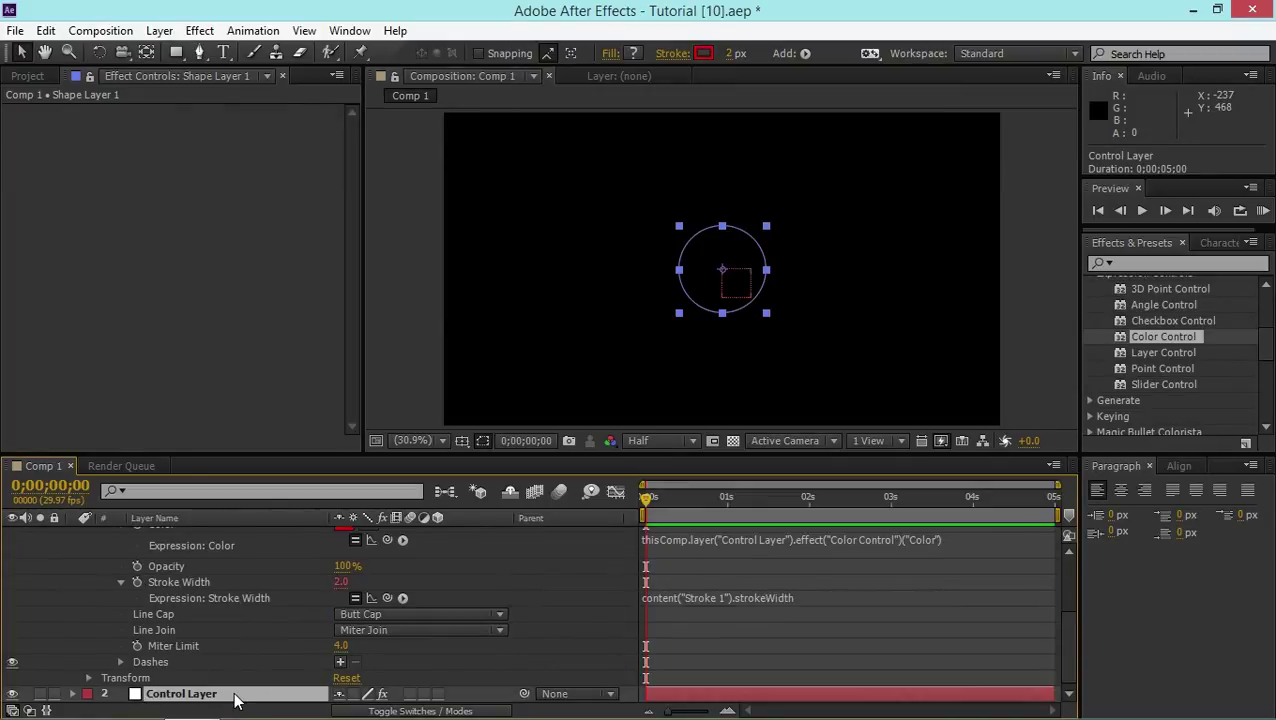
pyautogui.moveTo(385, 598)
pyautogui.mouseDown()
pyautogui.moveTo(154, 422)
pyautogui.moveTo(54, 250)
pyautogui.moveTo(40, 194)
pyautogui.moveTo(53, 156)
pyautogui.moveTo(90, 139)
pyautogui.moveTo(92, 160)
pyautogui.mouseUp()
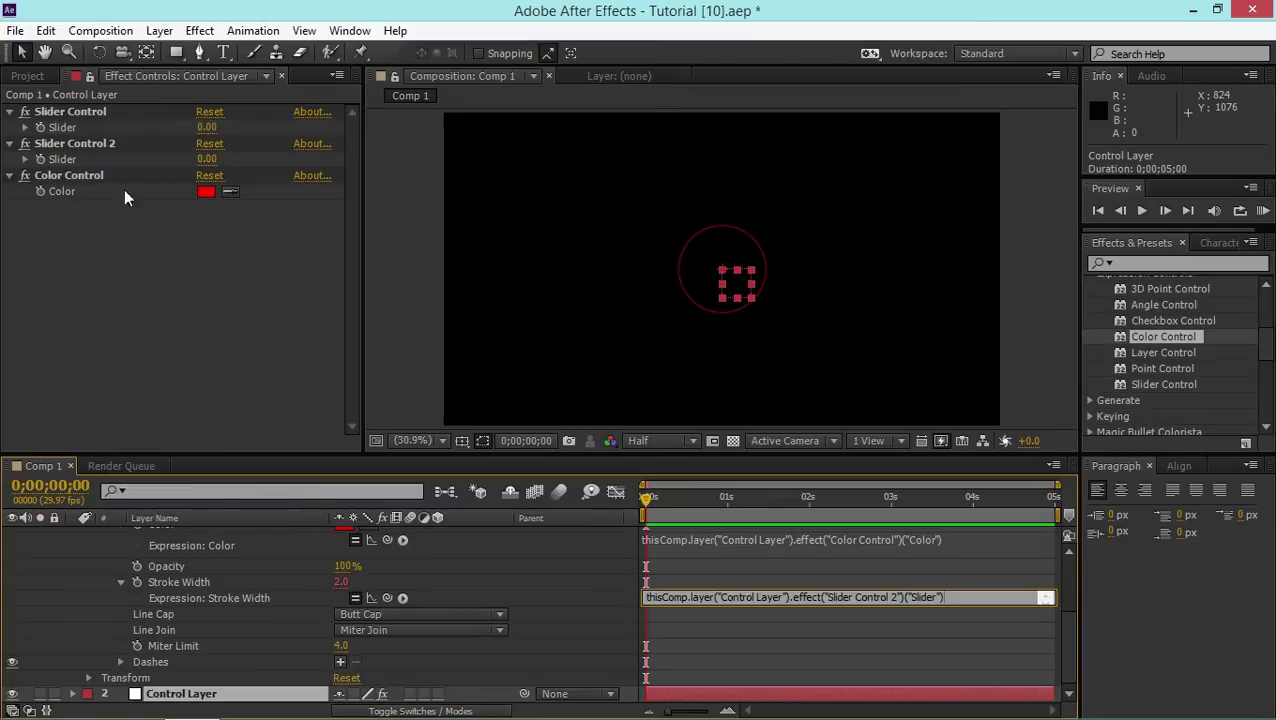
# Step: Set the slider value of the Control Layer's Slider Control 2 effect to 15
pyautogui.click(212, 160)
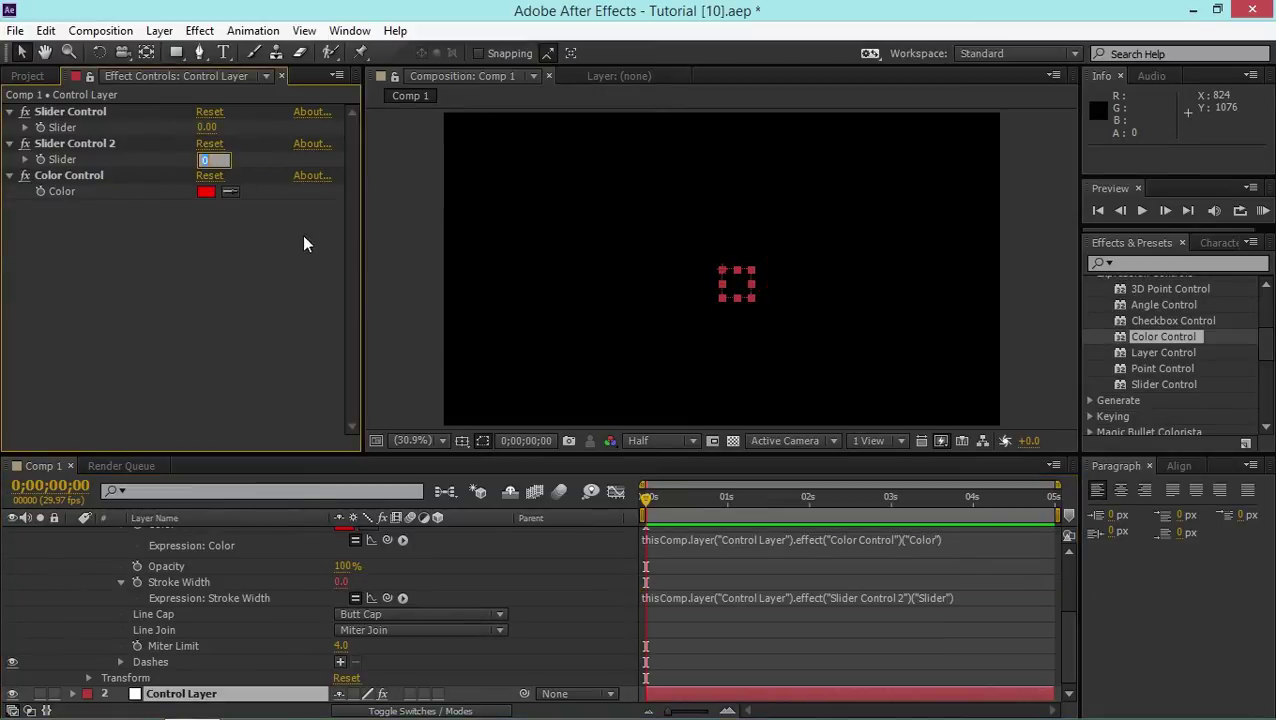
pyautogui.write('15')
pyautogui.press('Return')
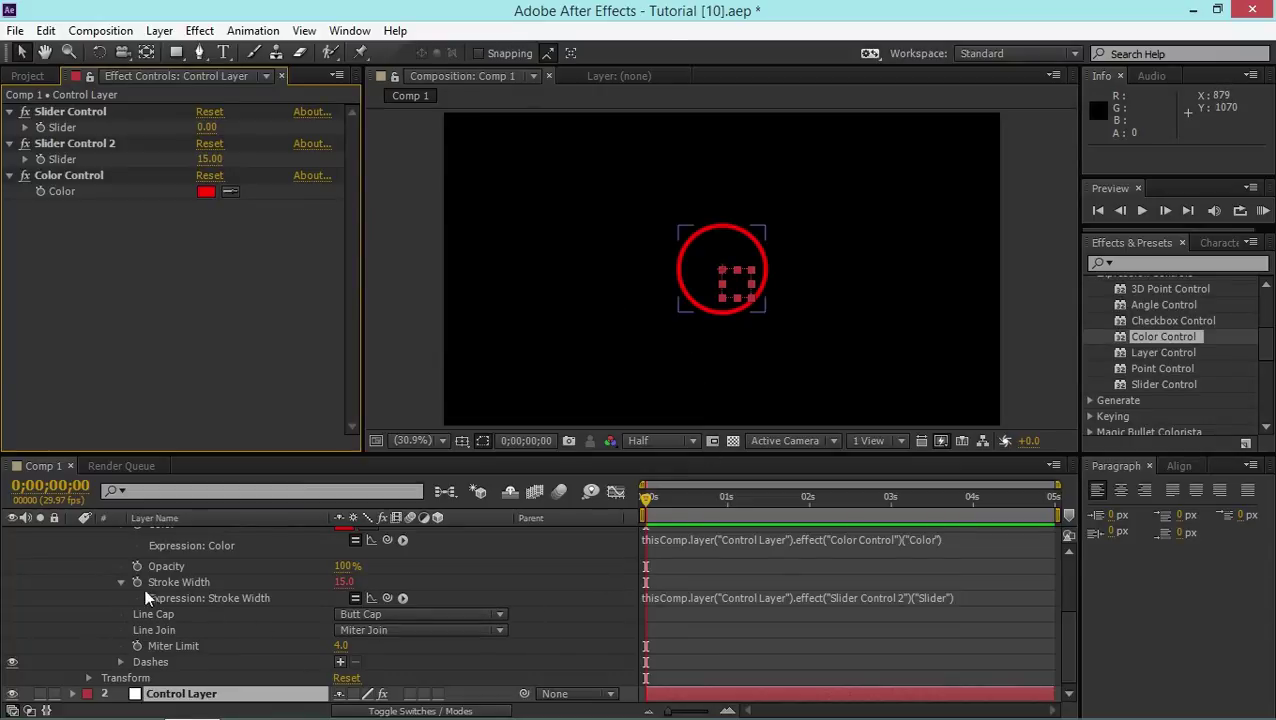
pyautogui.click(119, 582)
# Step: Rename the Control Layer's Slider Control 2 effect as Stroke Width
pyautogui.click(80, 146)
pyautogui.press('Return')
pyautogui.write('Strokte')
pyautogui.press('BackSpace')
pyautogui.press('BackSpace')
pyautogui.write('e')
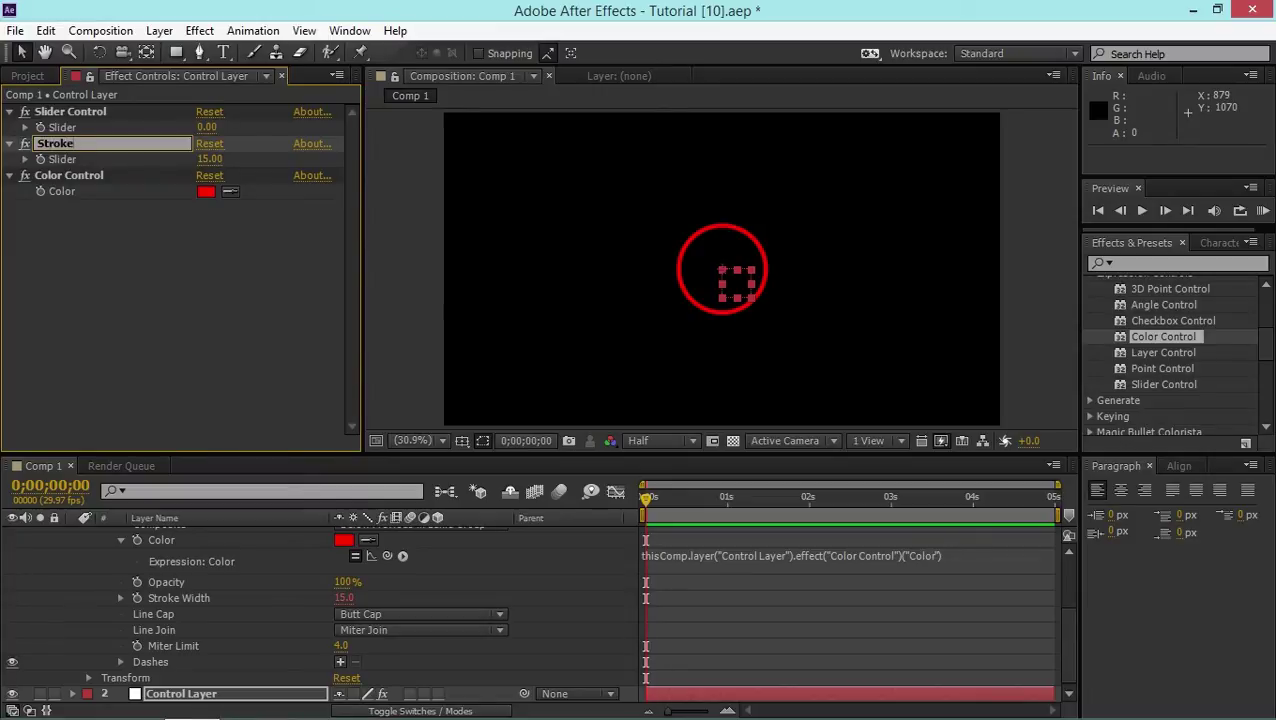
pyautogui.write(' Width')
pyautogui.click(82, 233)
# Step: Rename the Control Layer's Color Control effect as Stroke Color
pyautogui.click(80, 174)
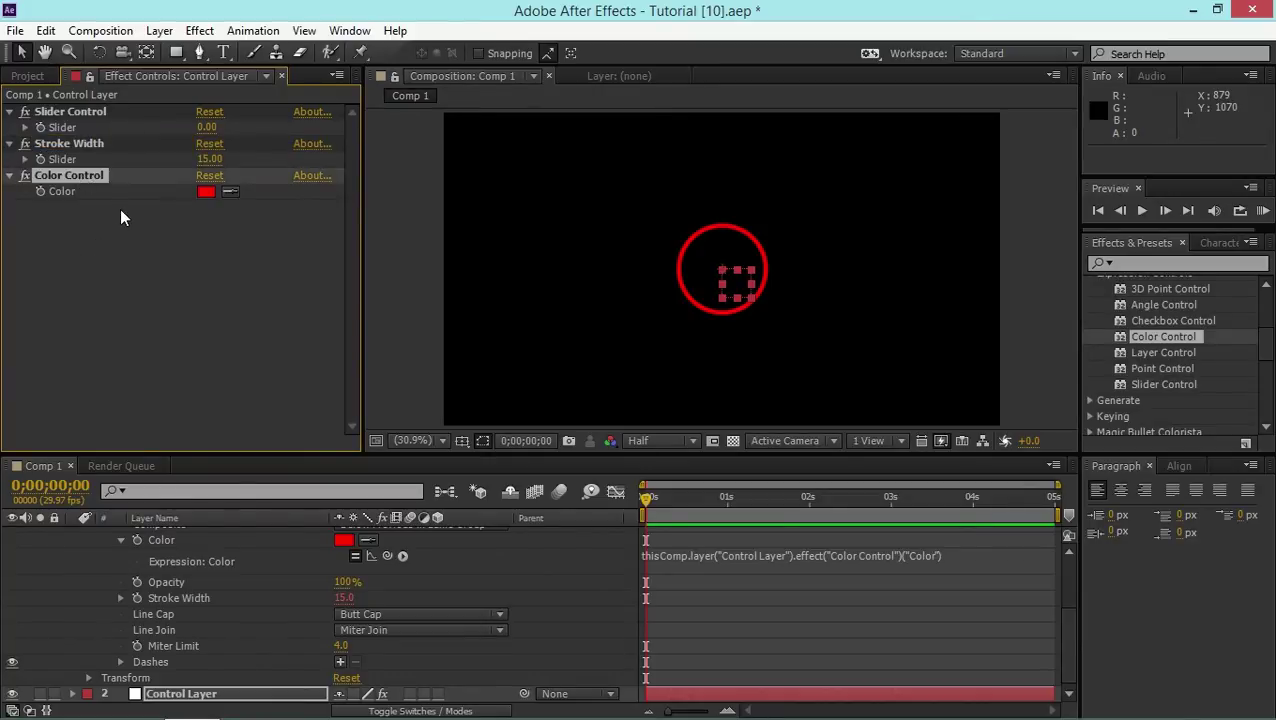
pyautogui.press('Return')
pyautogui.write('Stroke')
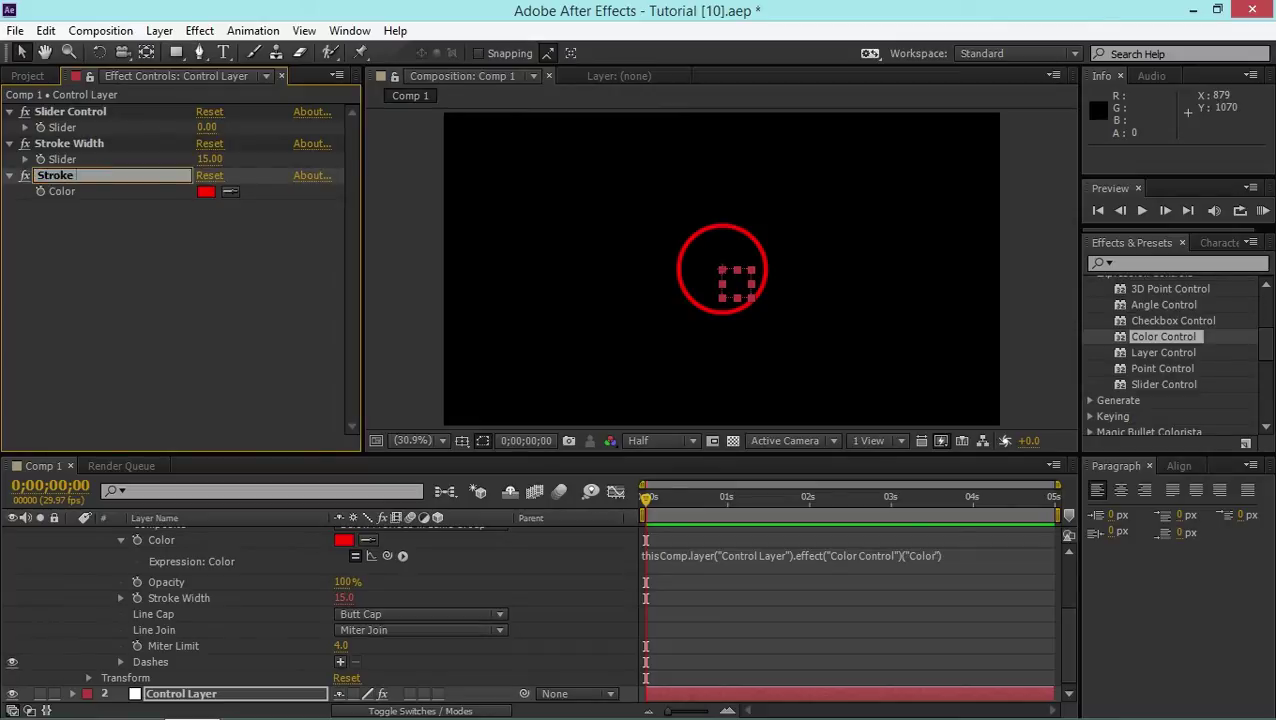
pyautogui.write(' Color')
pyautogui.click(91, 242)
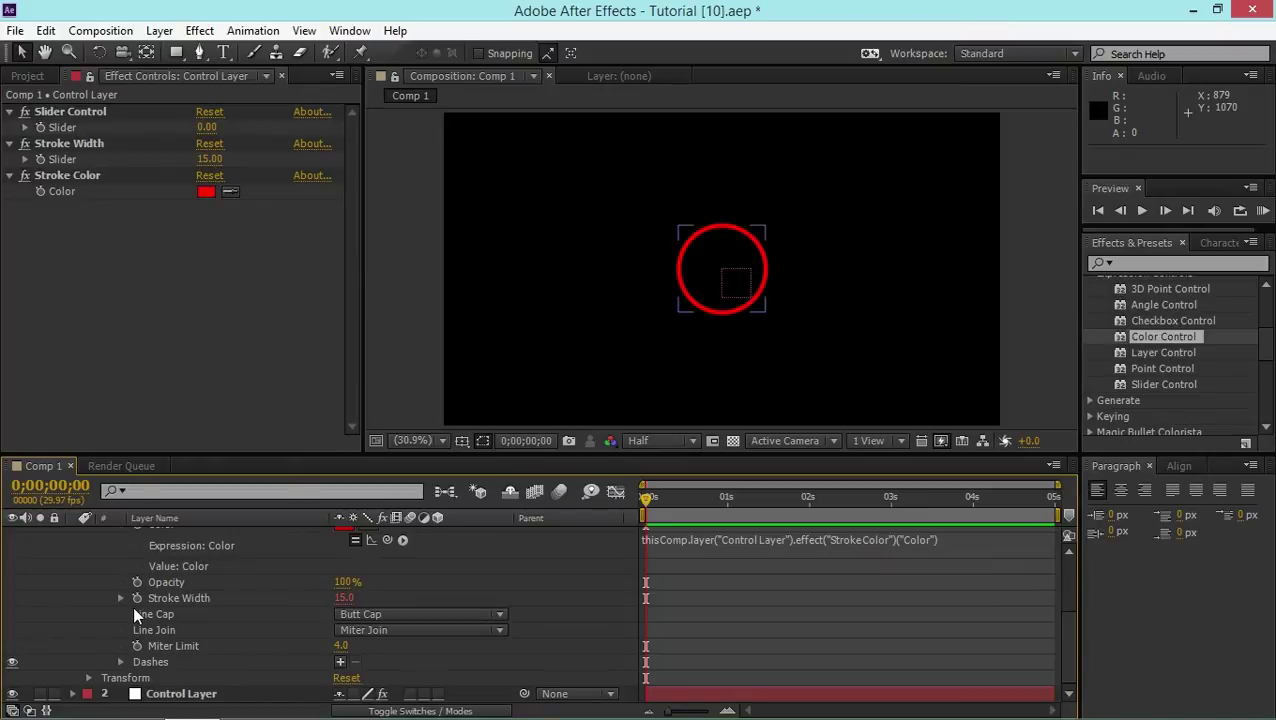
# Step: Replace the default expression on Ellipse Path 1's Size with value * (thisComp.layer("Control Layer").index - index)
pyautogui.scroll(3, 130, 603)
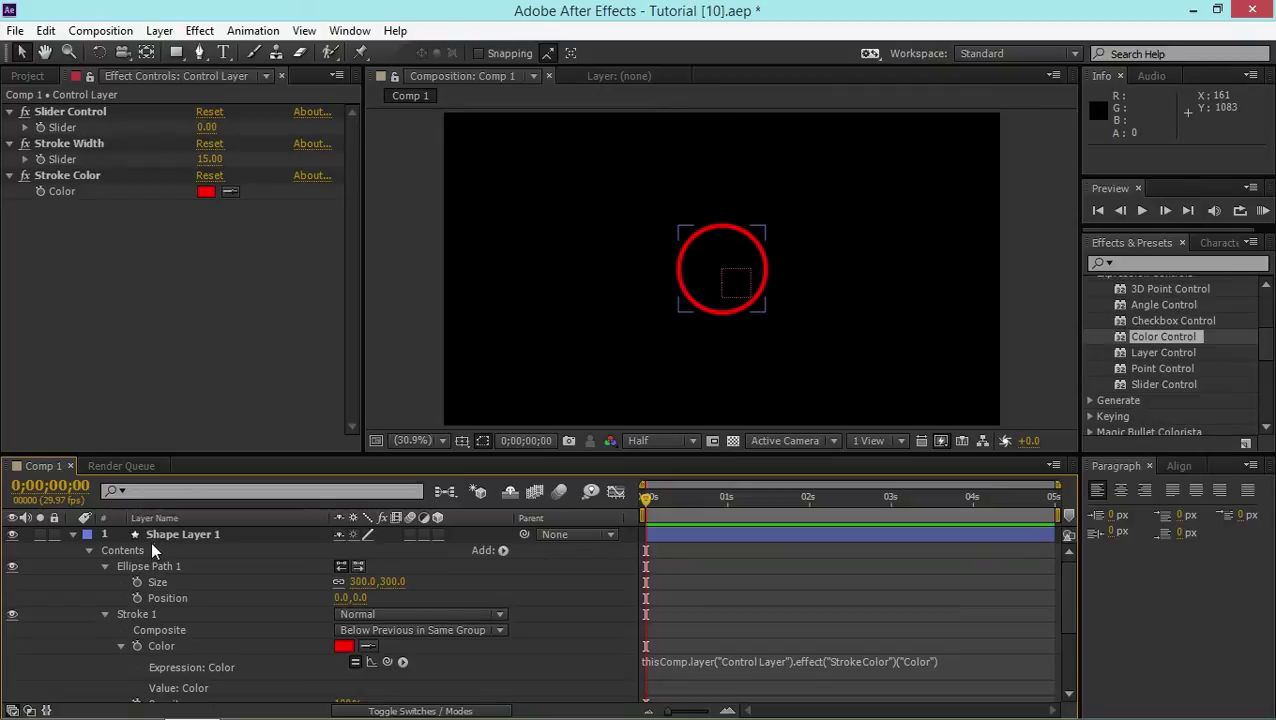
pyautogui.click(105, 614)
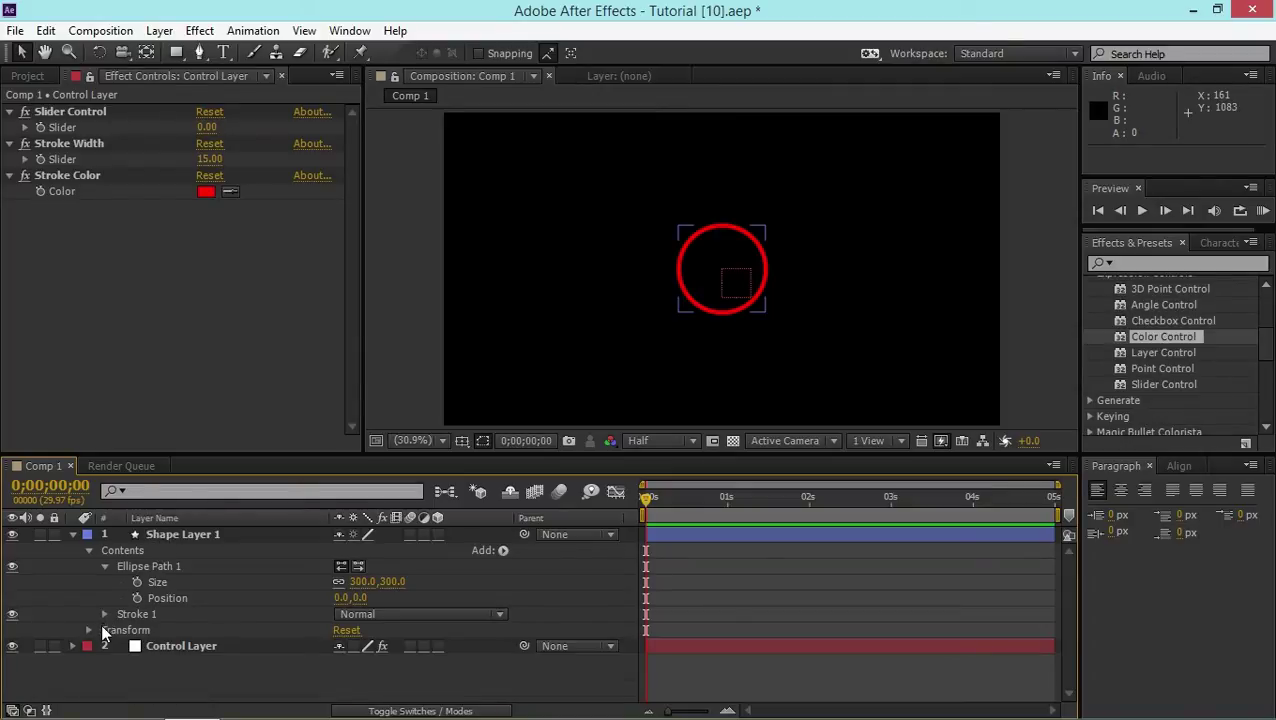
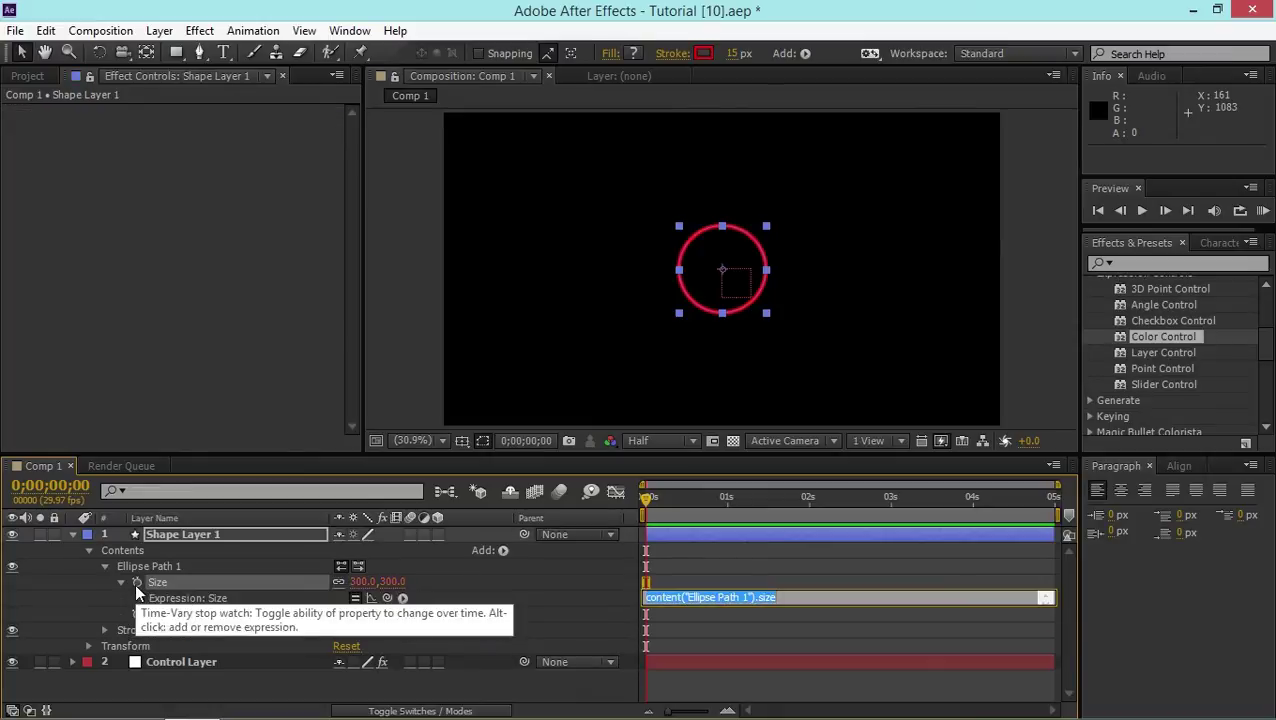
pyautogui.click(786, 599)
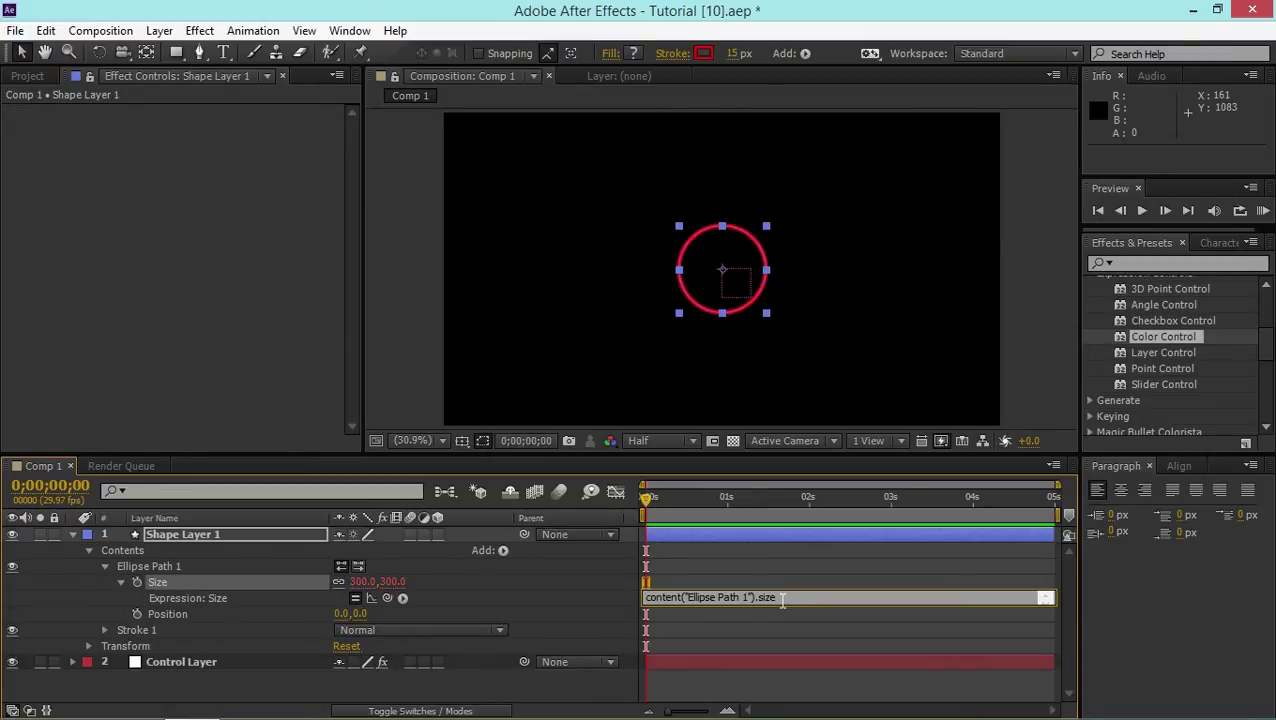
pyautogui.click(647, 598)
pyautogui.doubleClick(661, 597)
pyautogui.moveTo(778, 598); pyautogui.dragTo(586, 612)
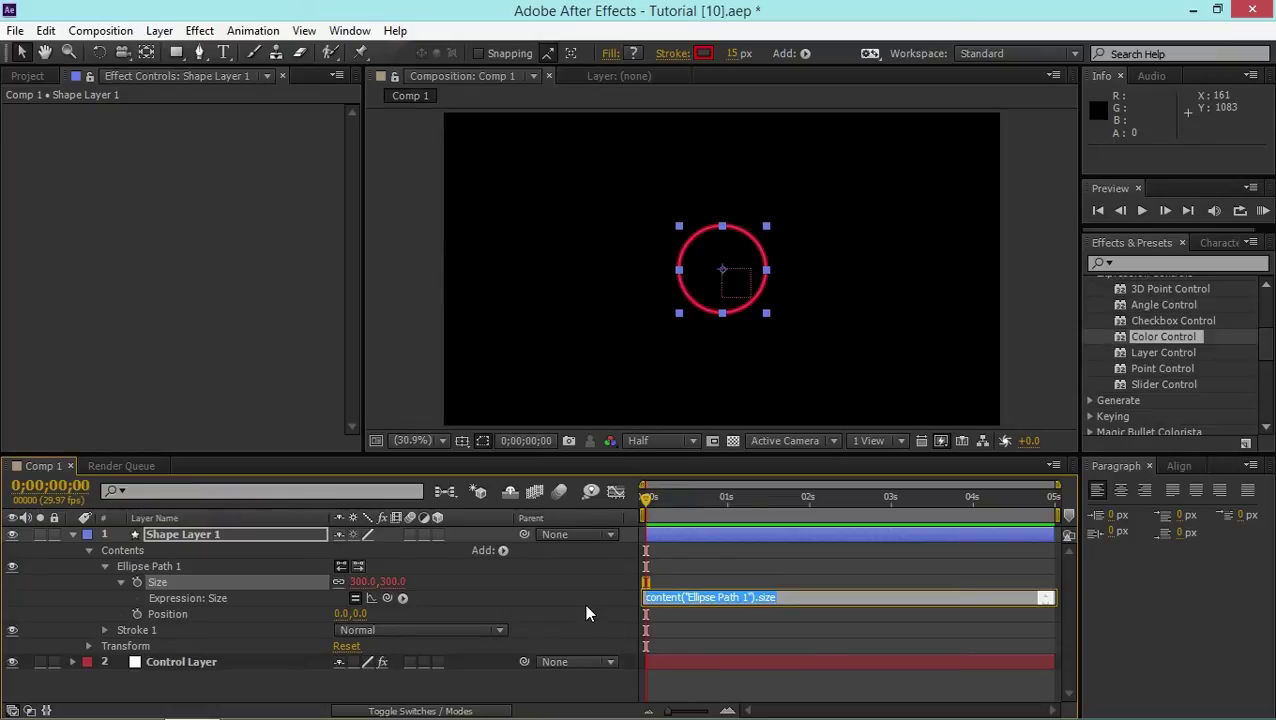
pyautogui.write('value')
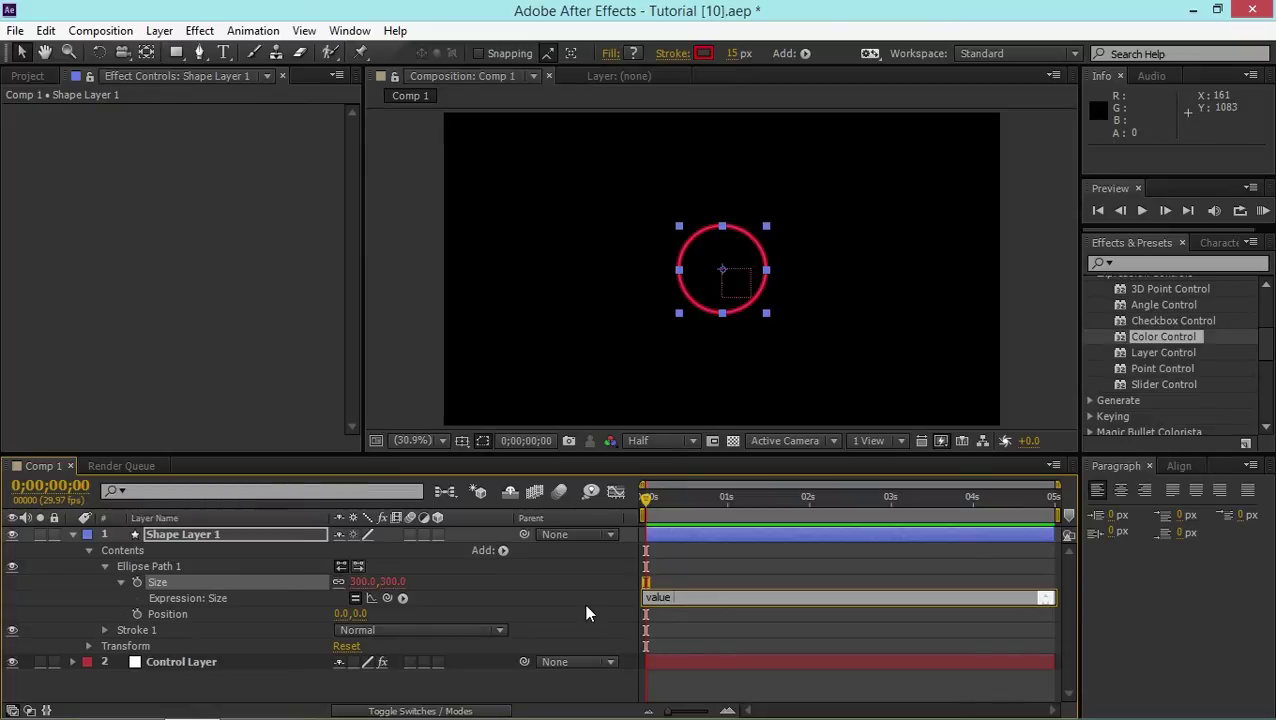
pyautogui.write(' * (thisCom')
pyautogui.press('BackSpace')
pyautogui.press('BackSpace')
pyautogui.press('BackSpace')
pyautogui.write('Comp')
pyautogui.press('BackSpace')
pyautogui.press('BackSpace')
pyautogui.write('p.layer("Control Ly')
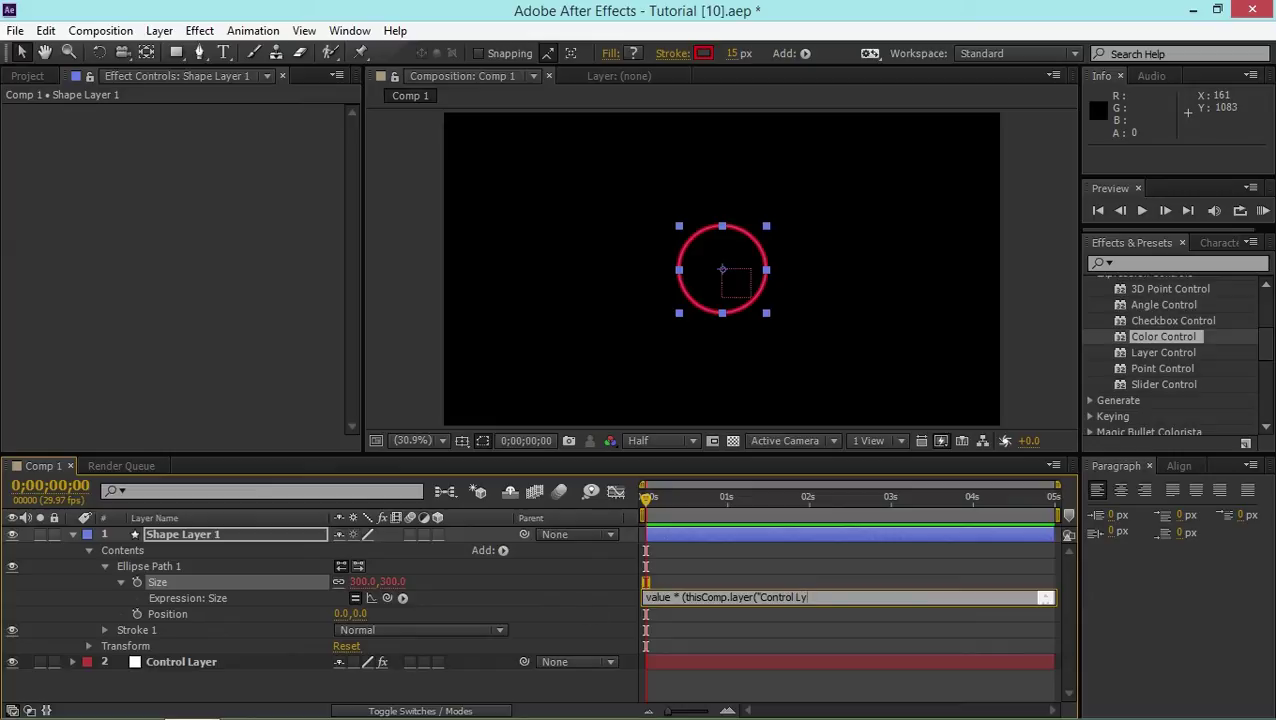
pyautogui.write('yer").index - index)')
pyautogui.click(775, 621)
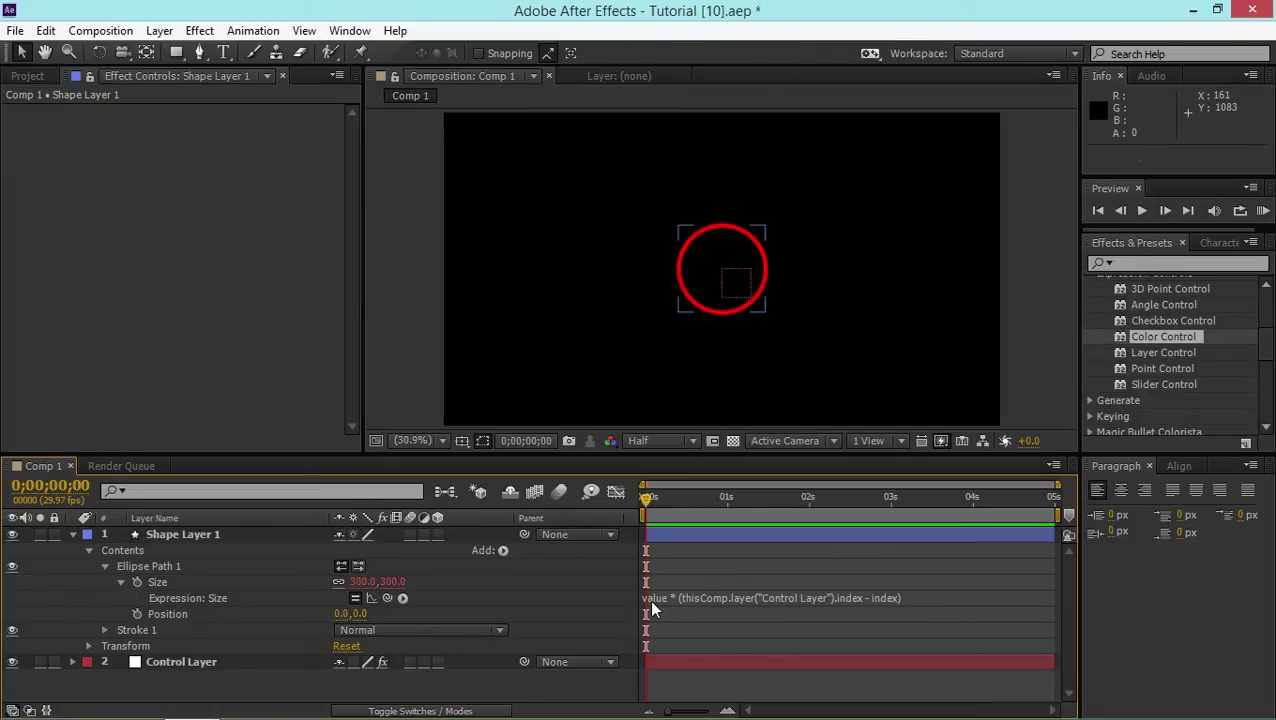
# Step: Add a new line reading controlIndex = above the value line in the ellipse's Size expression
pyautogui.click(644, 596)
pyautogui.click(738, 597)
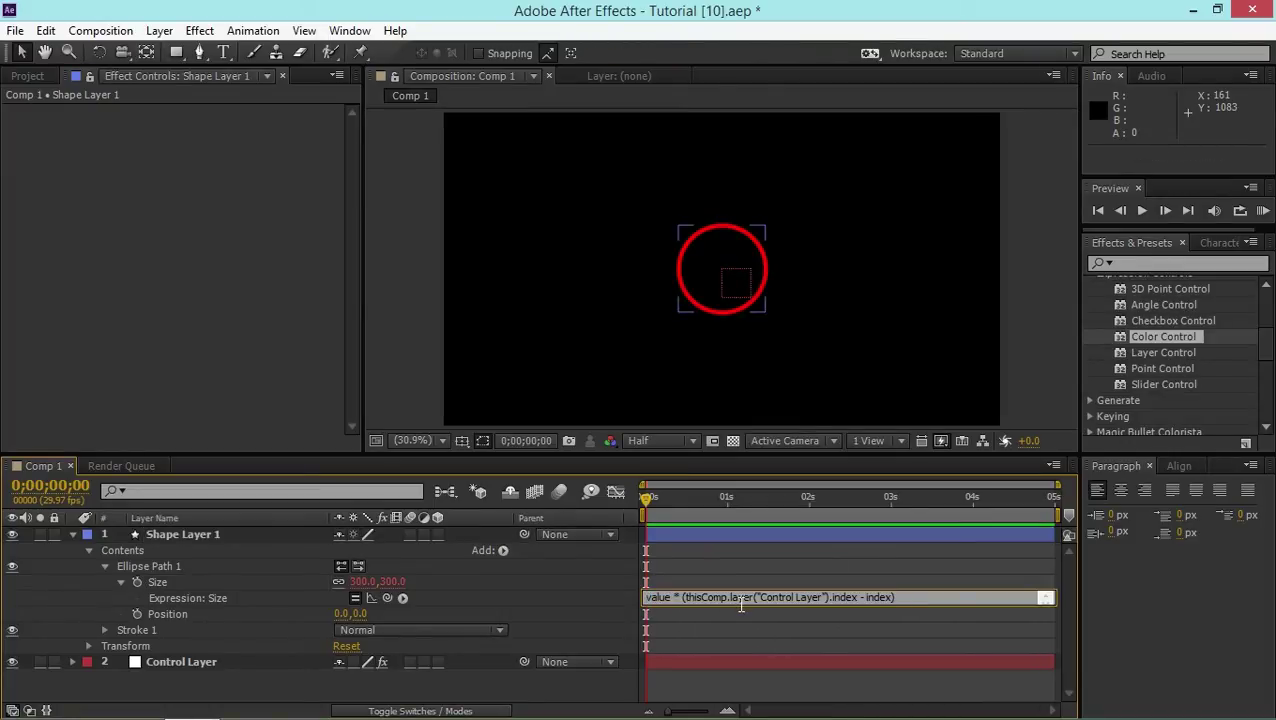
pyautogui.hotkey('ctrl', 'a')
pyautogui.press('Delete')
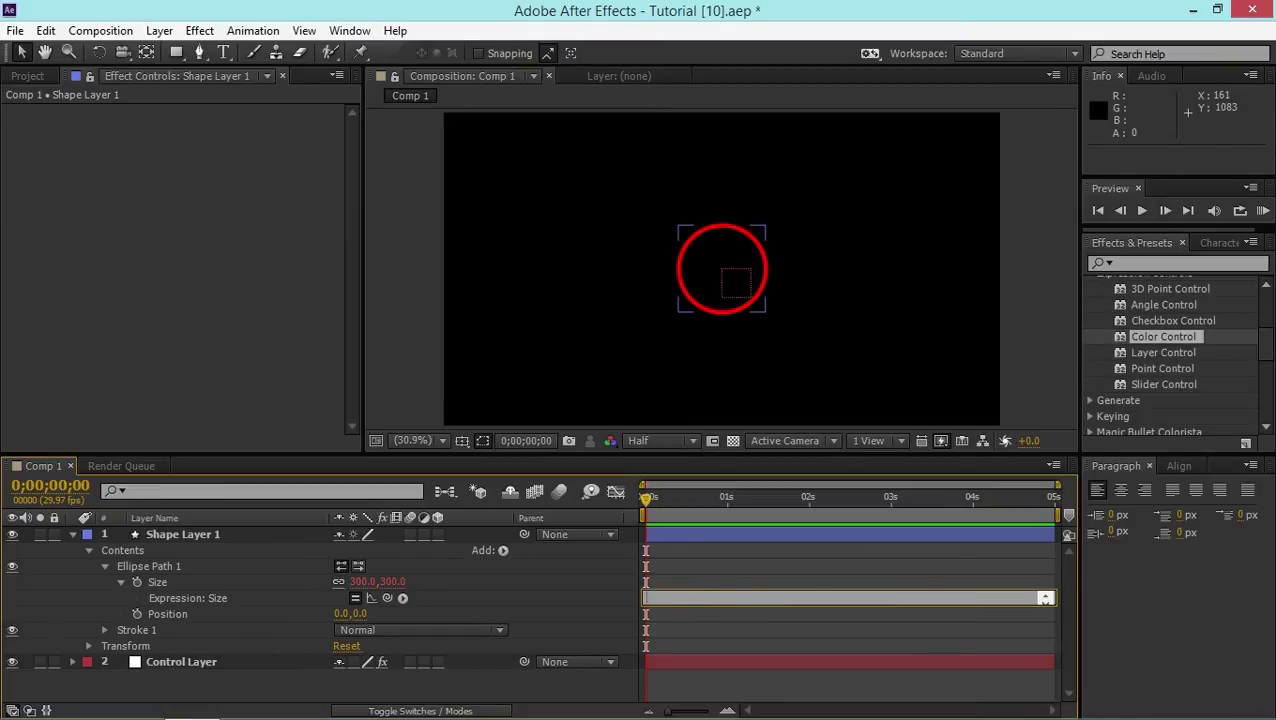
pyautogui.write('controlIndex =')
pyautogui.hotkey('ctrl', 'z')
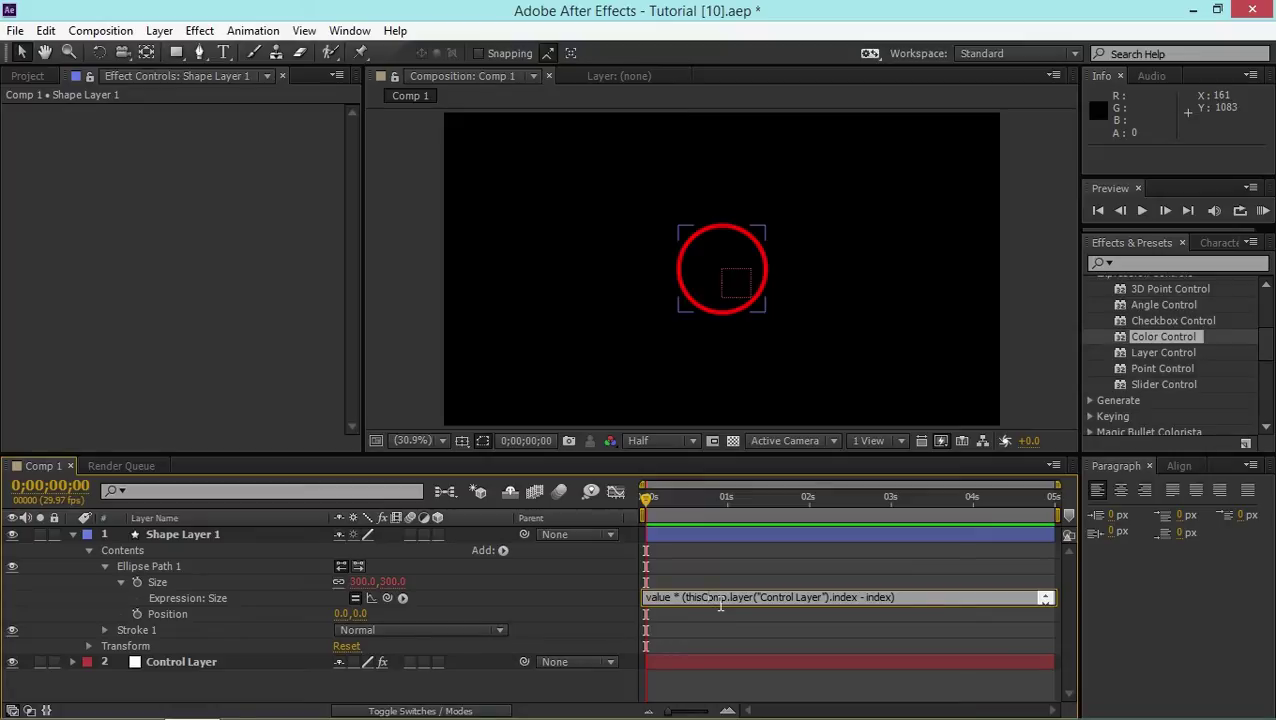
pyautogui.click(717, 602)
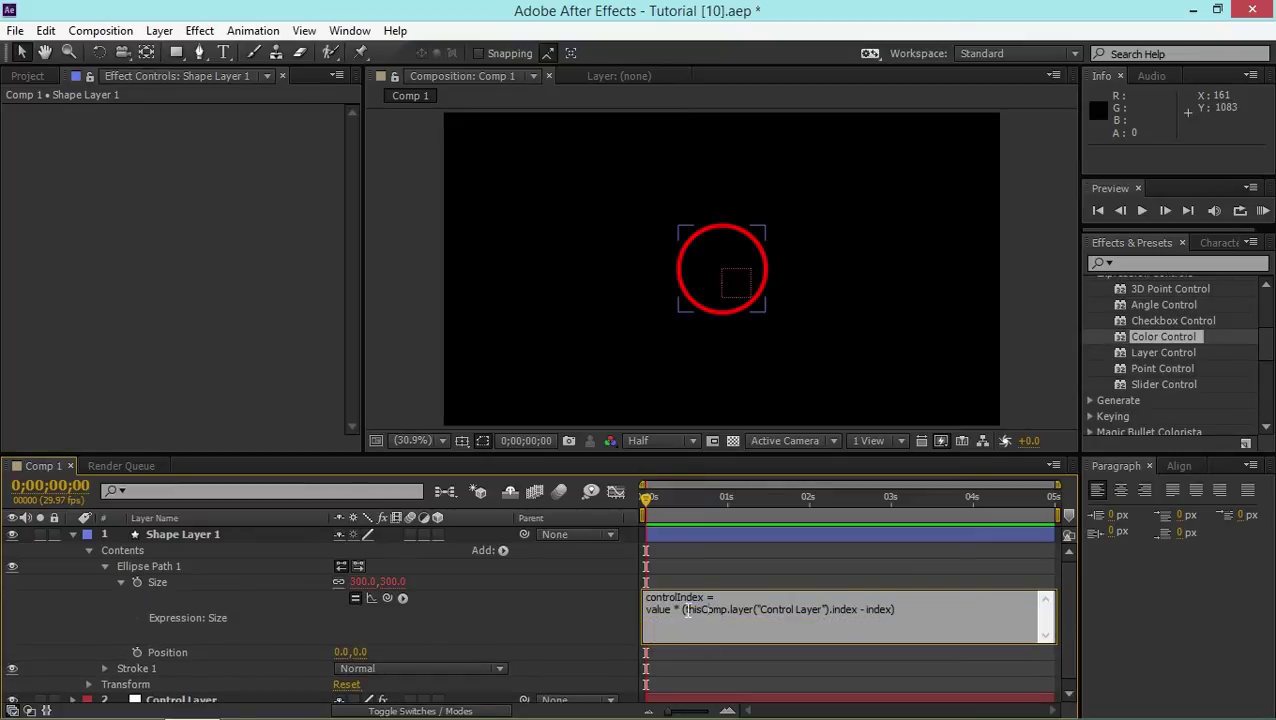
# Step: Assign thisComp.layer("Control Layer").index to controlIndex and use controlIndex in place of that reference in the value line
pyautogui.moveTo(687, 611); pyautogui.dragTo(858, 614)
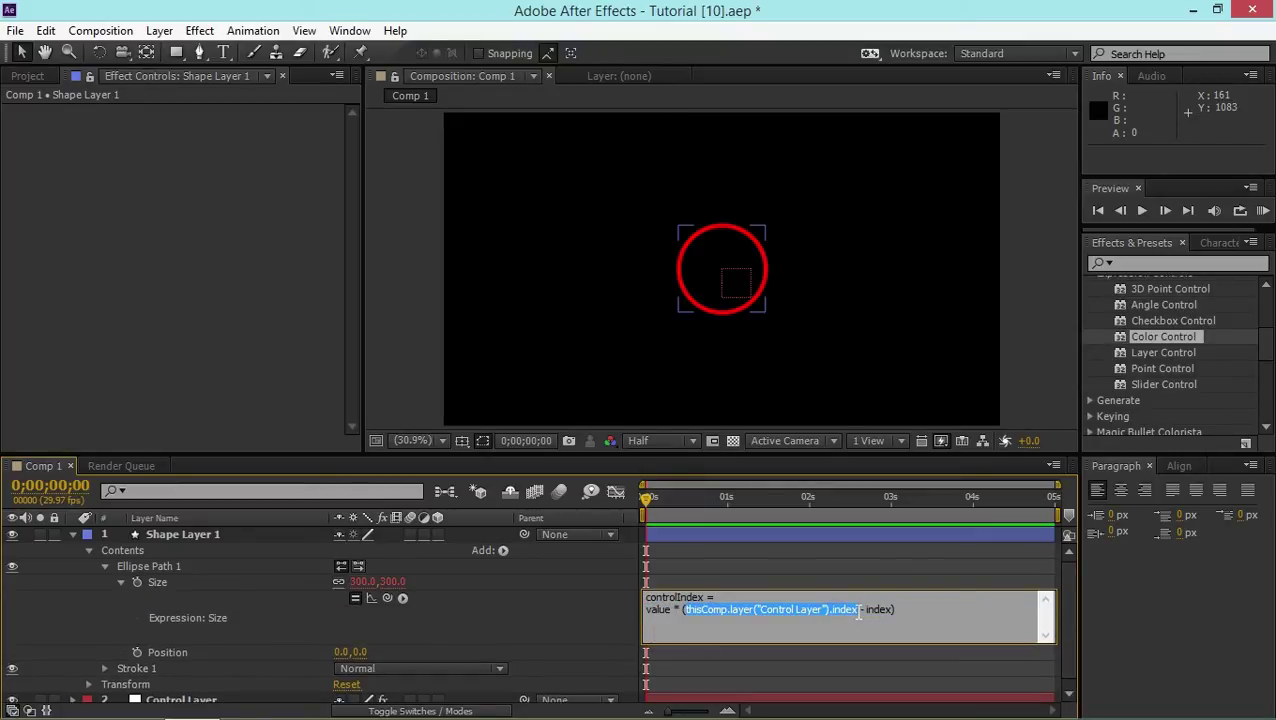
pyautogui.hotkey('ctrl', 'c')
pyautogui.click(745, 597)
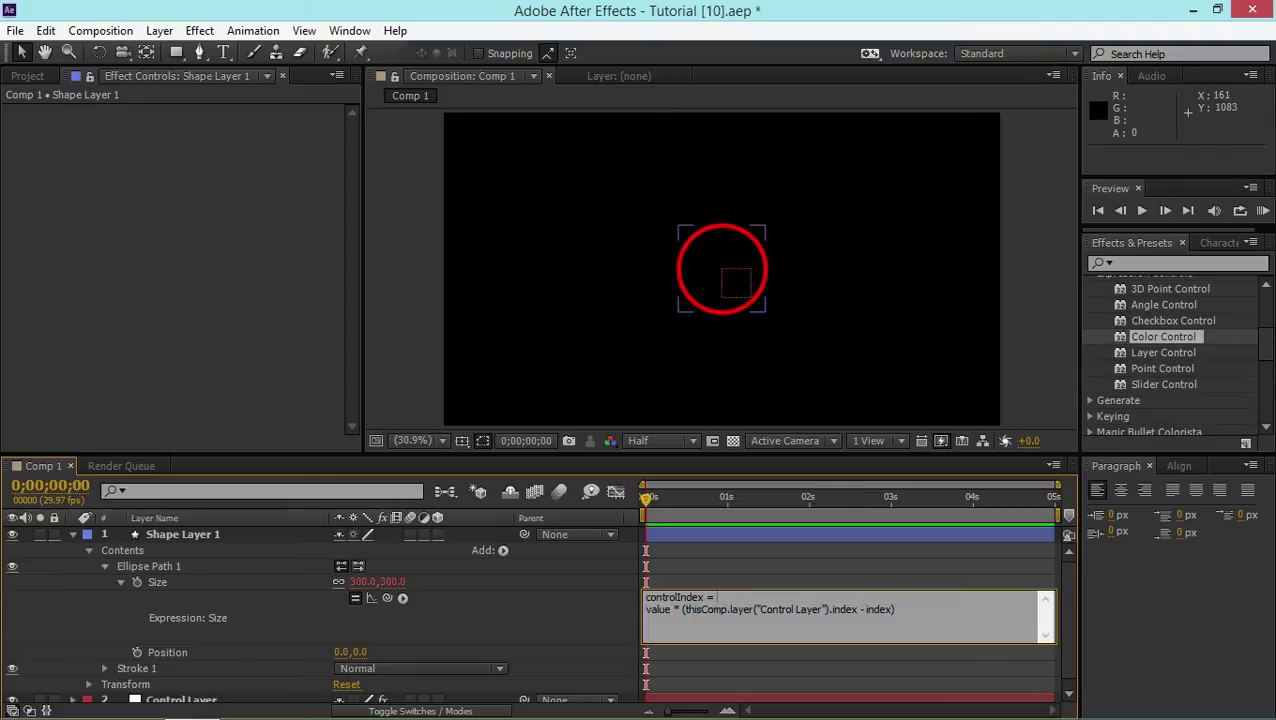
pyautogui.hotkey('ctrl', 'v')
pyautogui.moveTo(646, 595); pyautogui.dragTo(854, 610)
pyautogui.hotkey('ctrl', 'v')
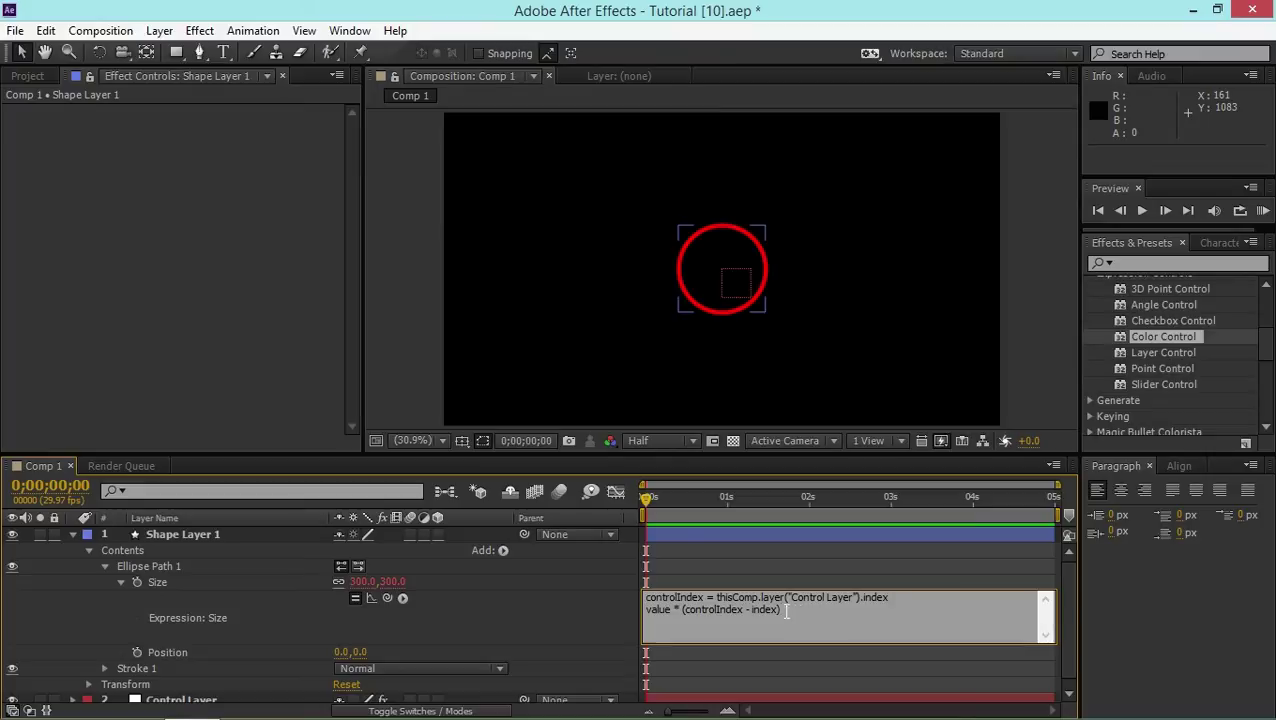
pyautogui.click(186, 657)
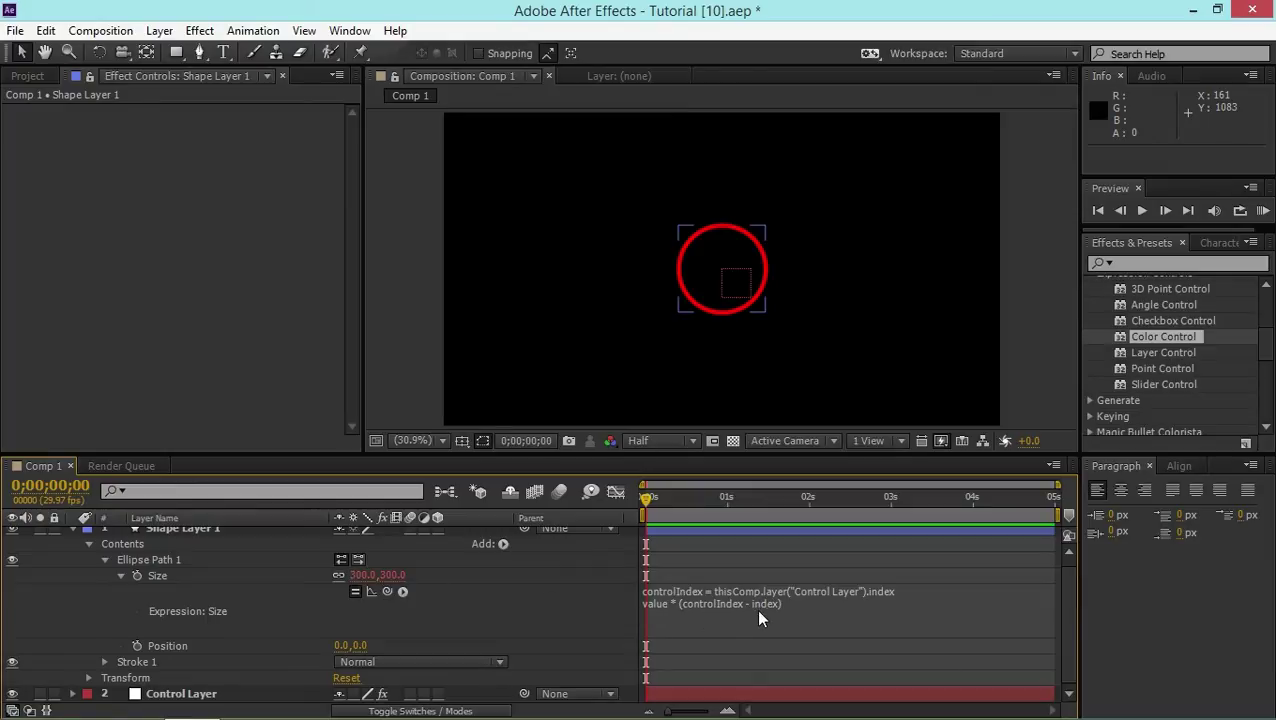
# Step: Append * ( to the Size expression's value line and insert a scaleMultiplier = line below the controlIndex line
pyautogui.click(795, 601)
pyautogui.click(795, 601)
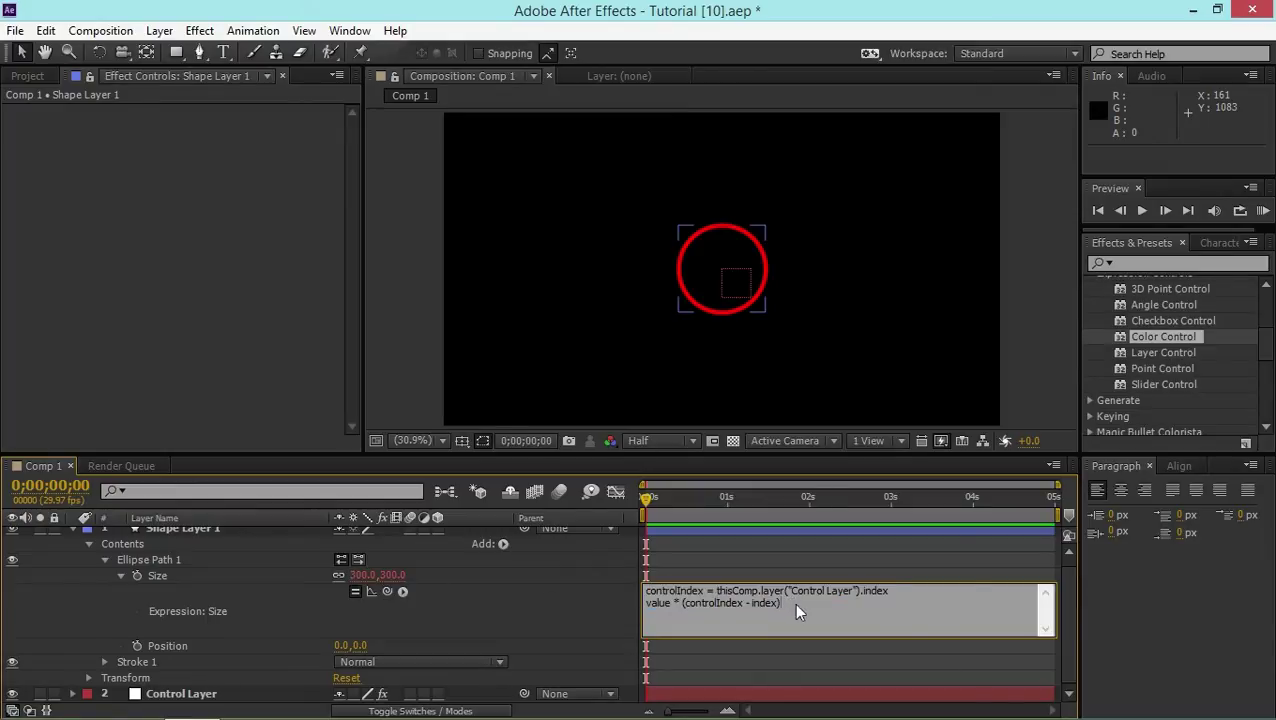
pyautogui.write('* (')
pyautogui.click(899, 593)
pyautogui.press('Return')
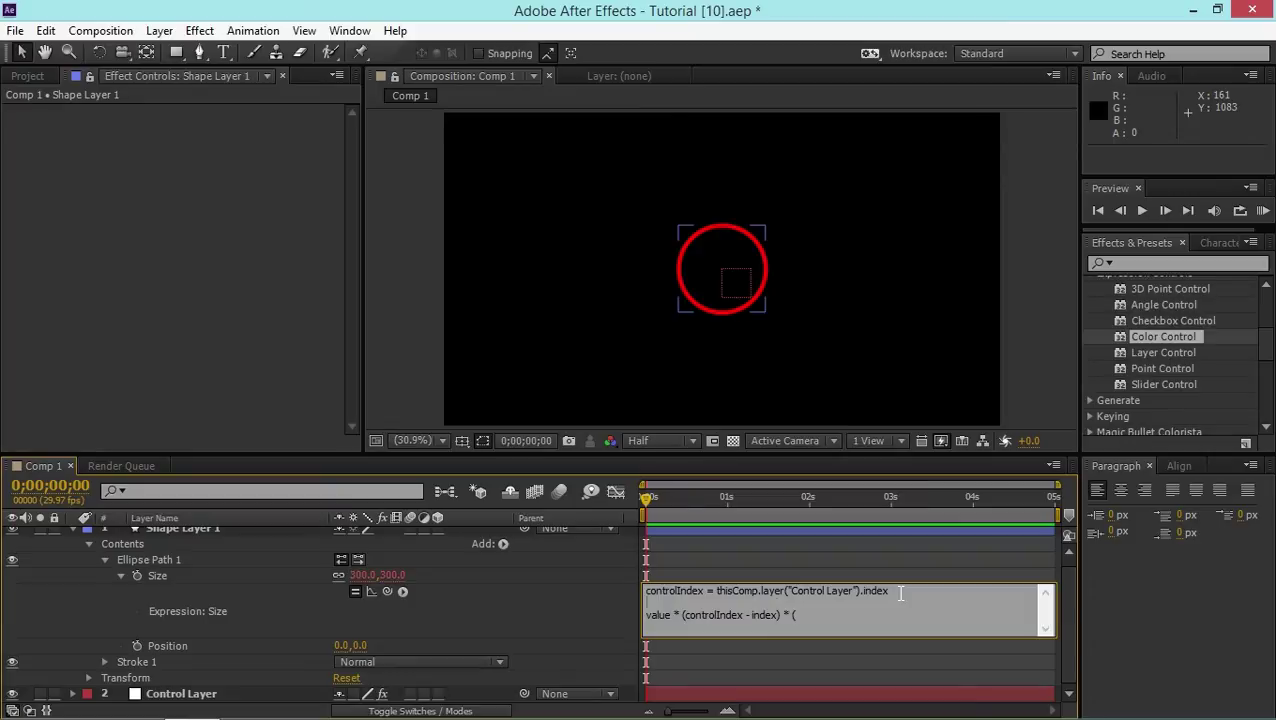
pyautogui.write('scaleMultiplier =')
# Step: Copy the Control Layer reference into the scaleMultiplier line and extend it with .effect
pyautogui.moveTo(715, 591); pyautogui.dragTo(860, 595)
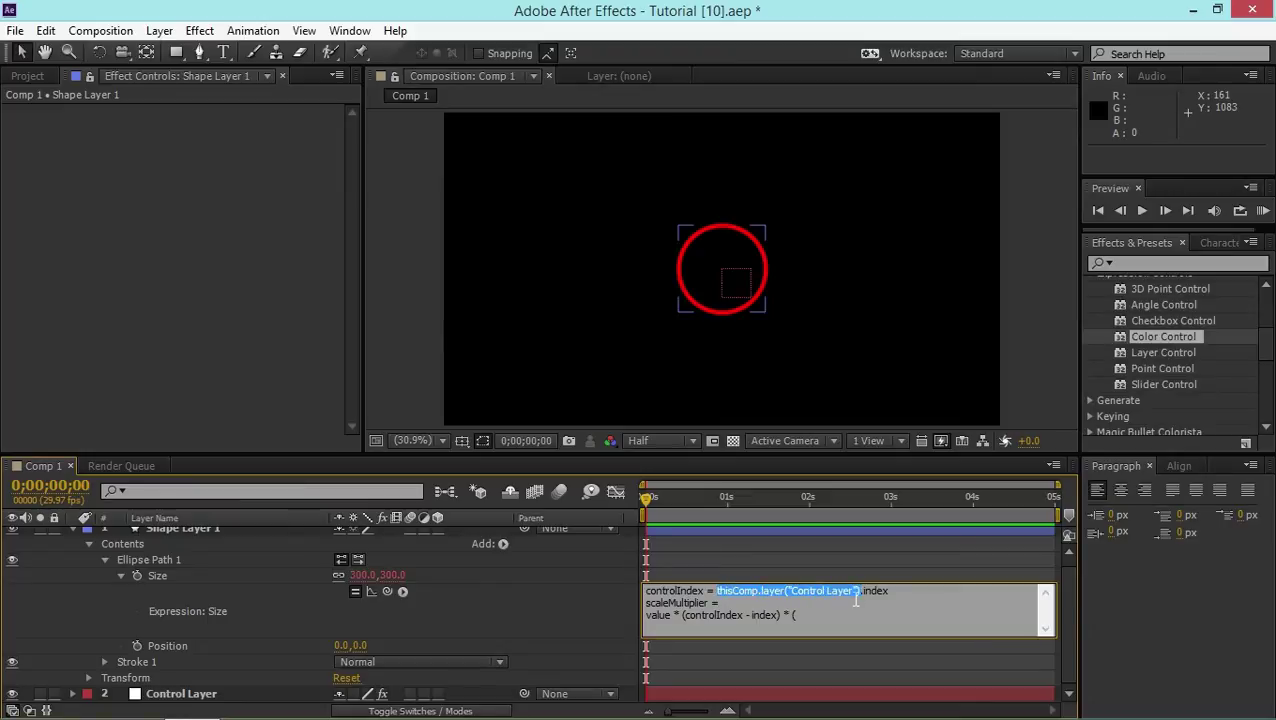
pyautogui.click(742, 595)
pyautogui.press('Down')
pyautogui.hotkey('ctrl', 'v')
pyautogui.write('.')
pyautogui.write('effect')
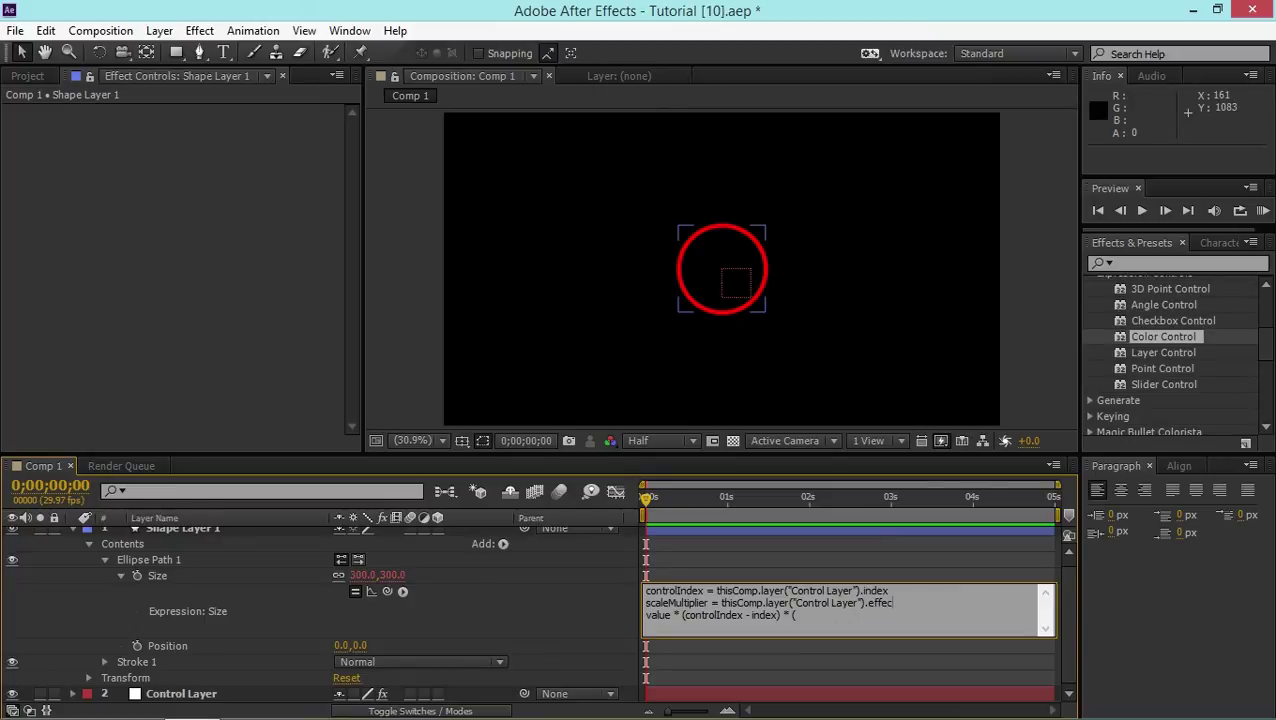
# Step: Rename the Control Layer's Slider Control effect as Scale Multiplier
pyautogui.click(190, 694)
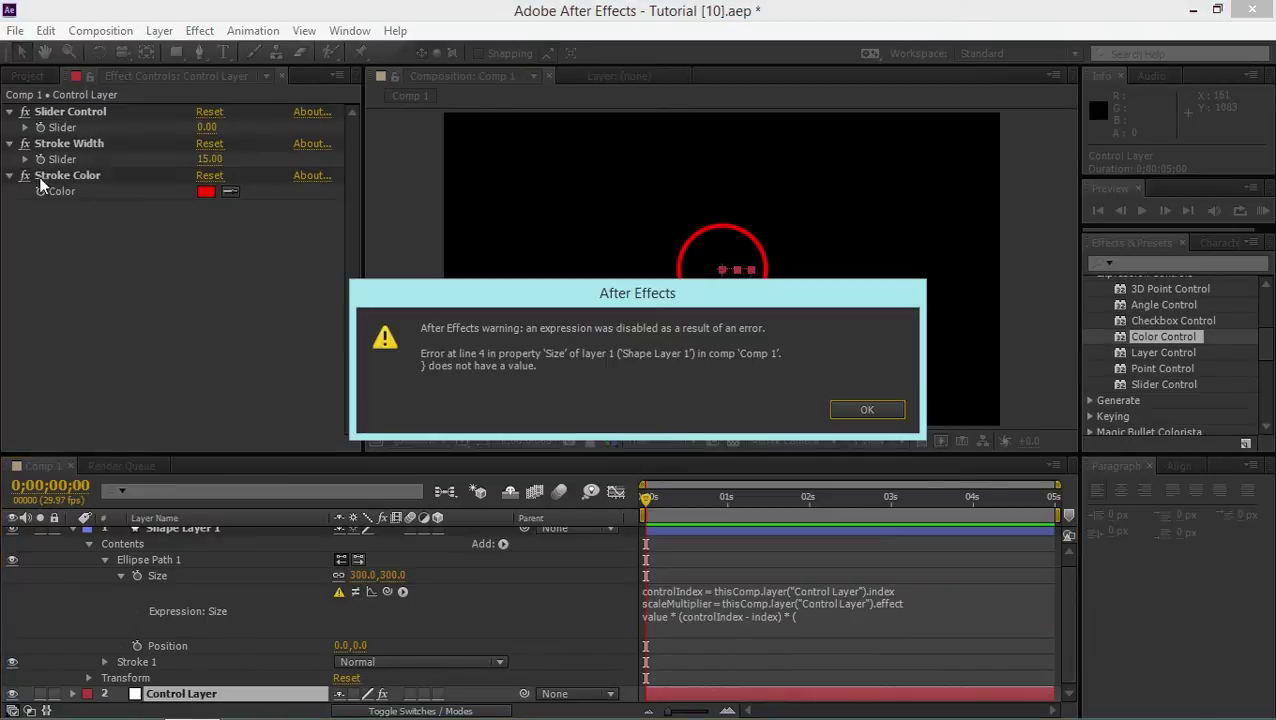
pyautogui.click(884, 413)
pyautogui.click(68, 112)
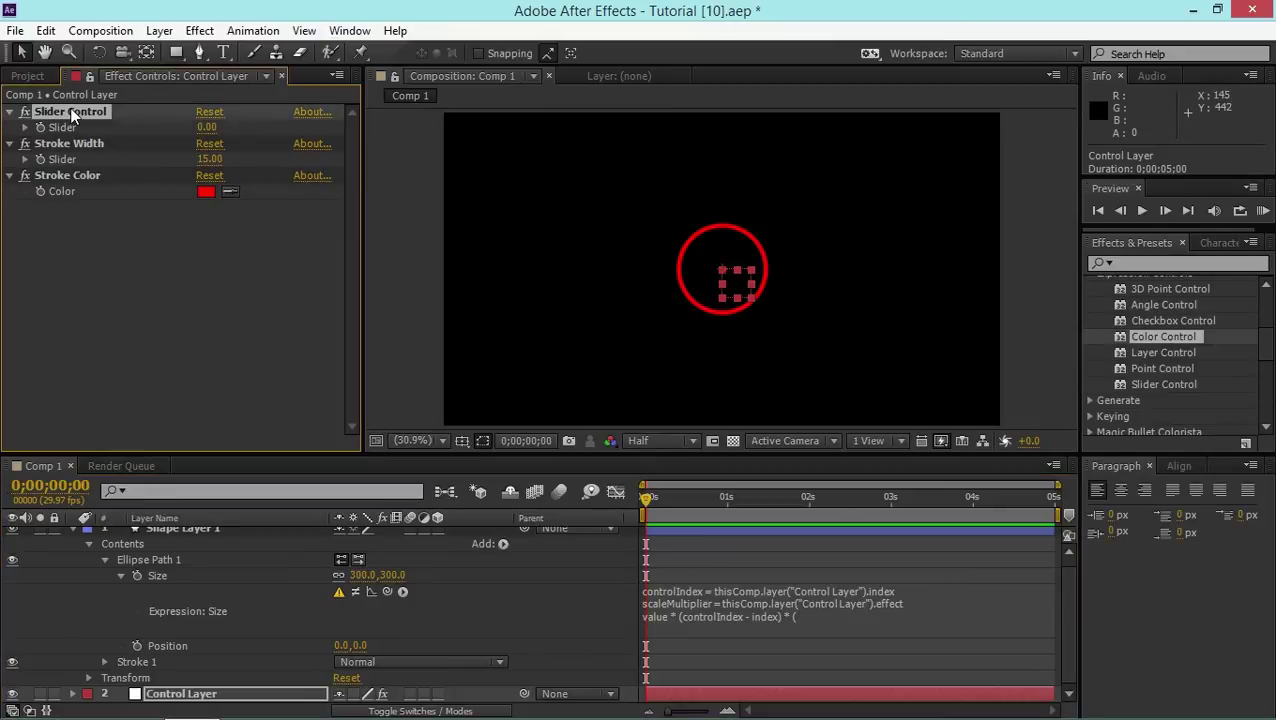
pyautogui.press('Return')
pyautogui.write('Sca')
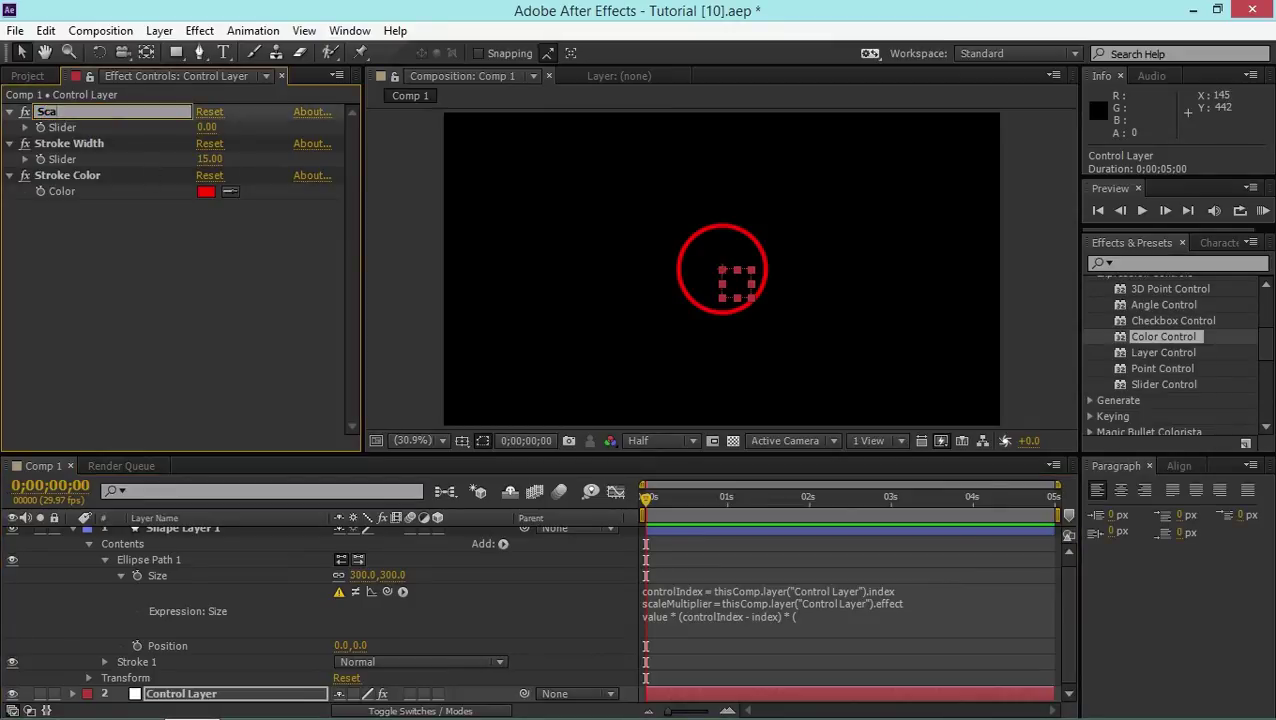
pyautogui.write('le Multiplier')
pyautogui.moveTo(126, 112); pyautogui.dragTo(80, 112)
pyautogui.moveTo(6, 100); pyautogui.dragTo(7, 110)
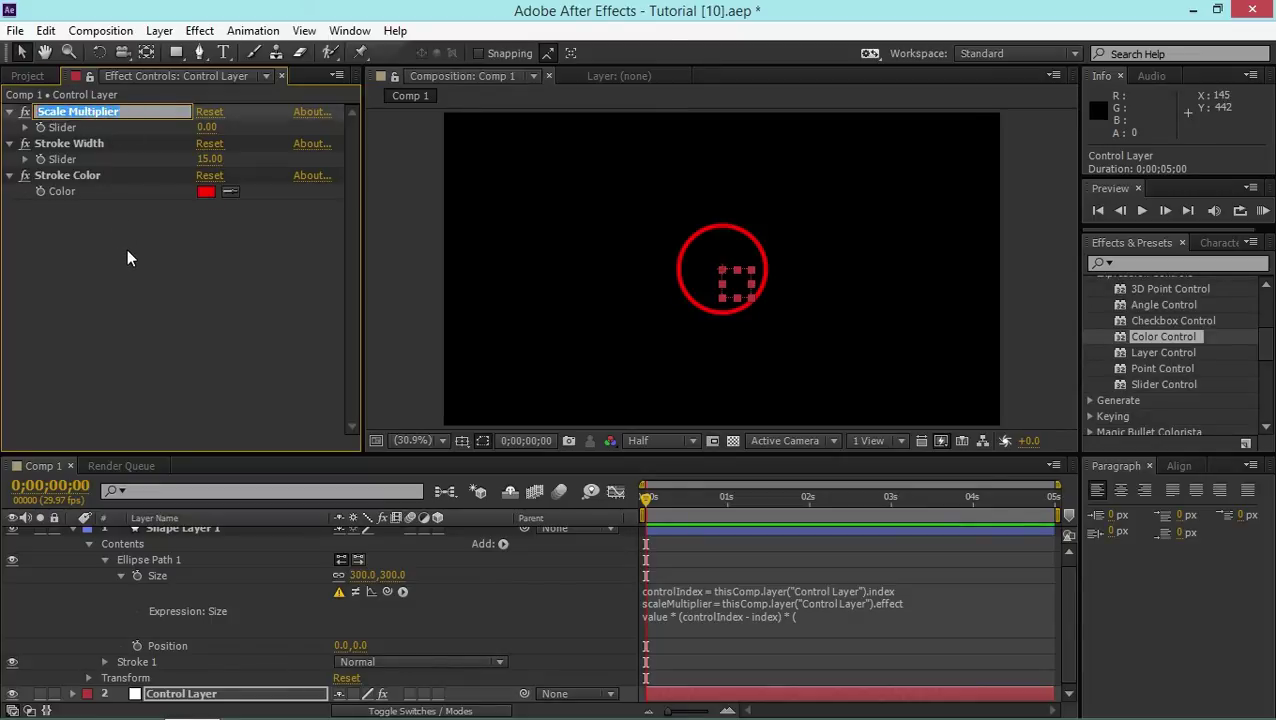
pyautogui.press('Return')
# Step: Complete the scaleMultiplier line of the ellipse's Size expression with ("Scale Multiplier")("Slider")
pyautogui.click(880, 619)
pyautogui.click(902, 602)
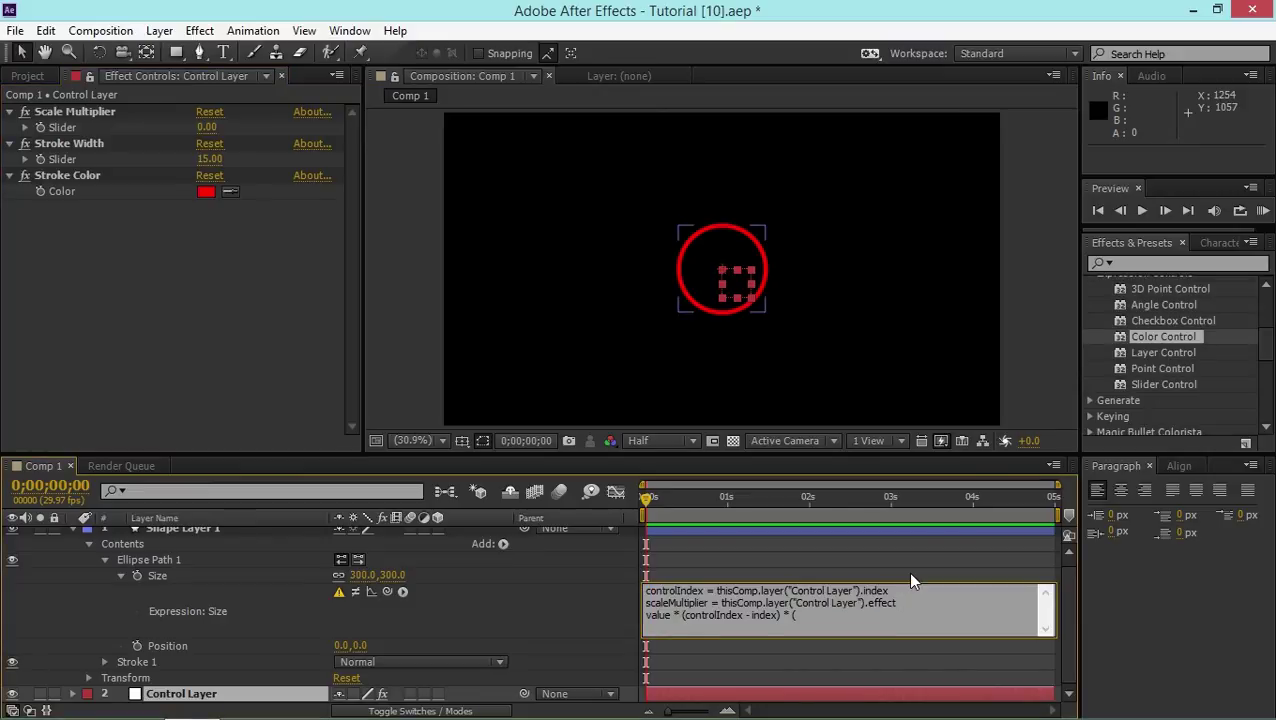
pyautogui.write('("Scale Multiplier')
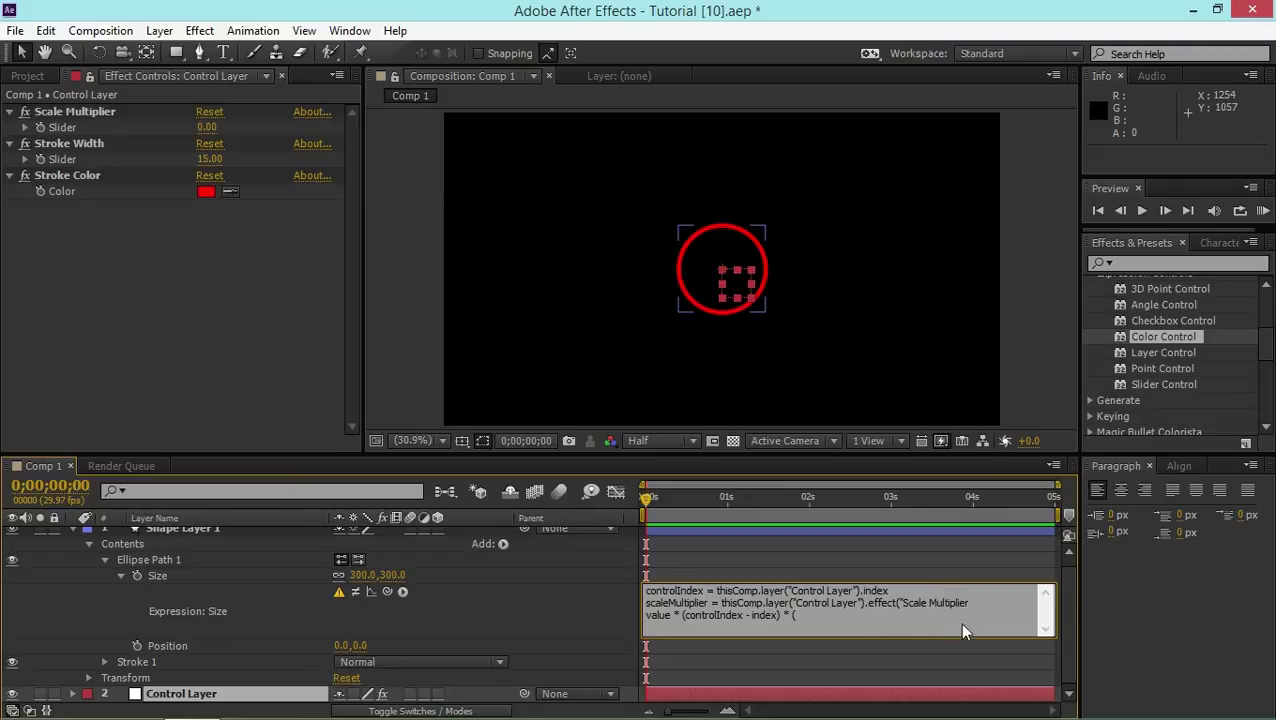
pyautogui.write('")')
pyautogui.write('("Sli')
pyautogui.write('der')
pyautogui.write('")')
# Step: Finish the Size expression's value line with the factor (scaleMultiplier /20) and apply the expression
pyautogui.write('scale')
pyautogui.write('Multipl')
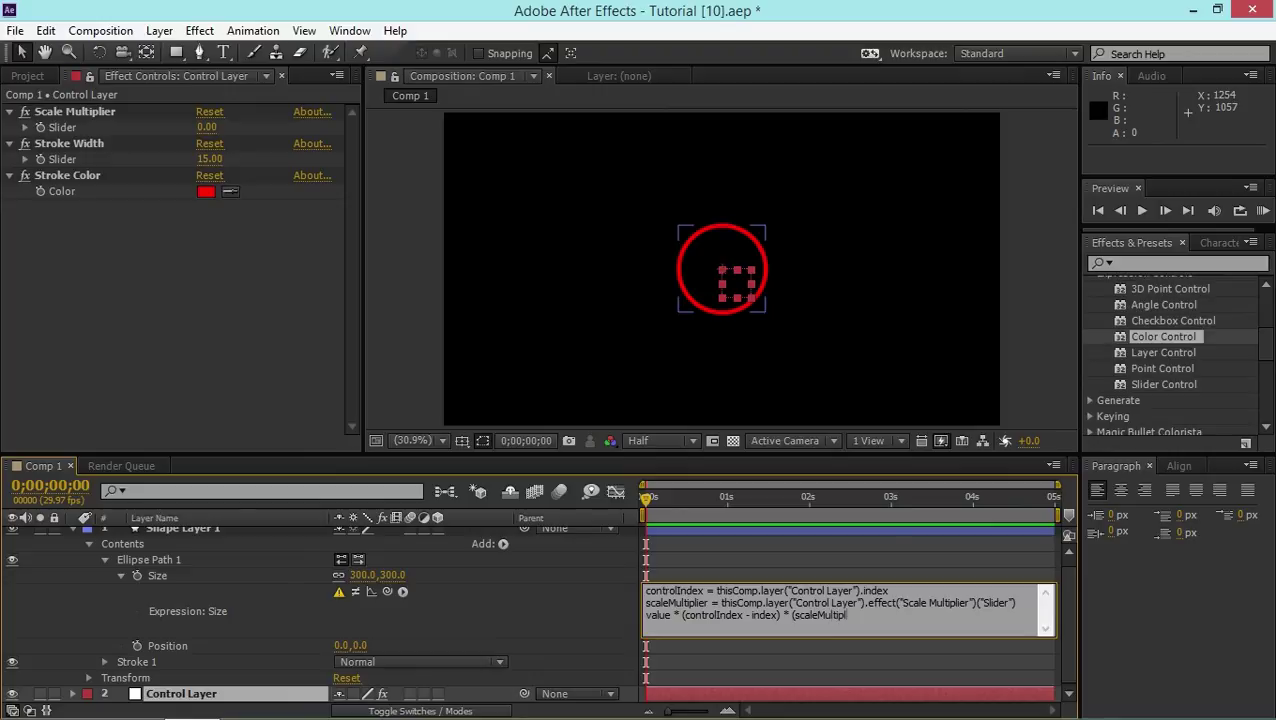
pyautogui.write('ier /20)')
pyautogui.click(729, 551)
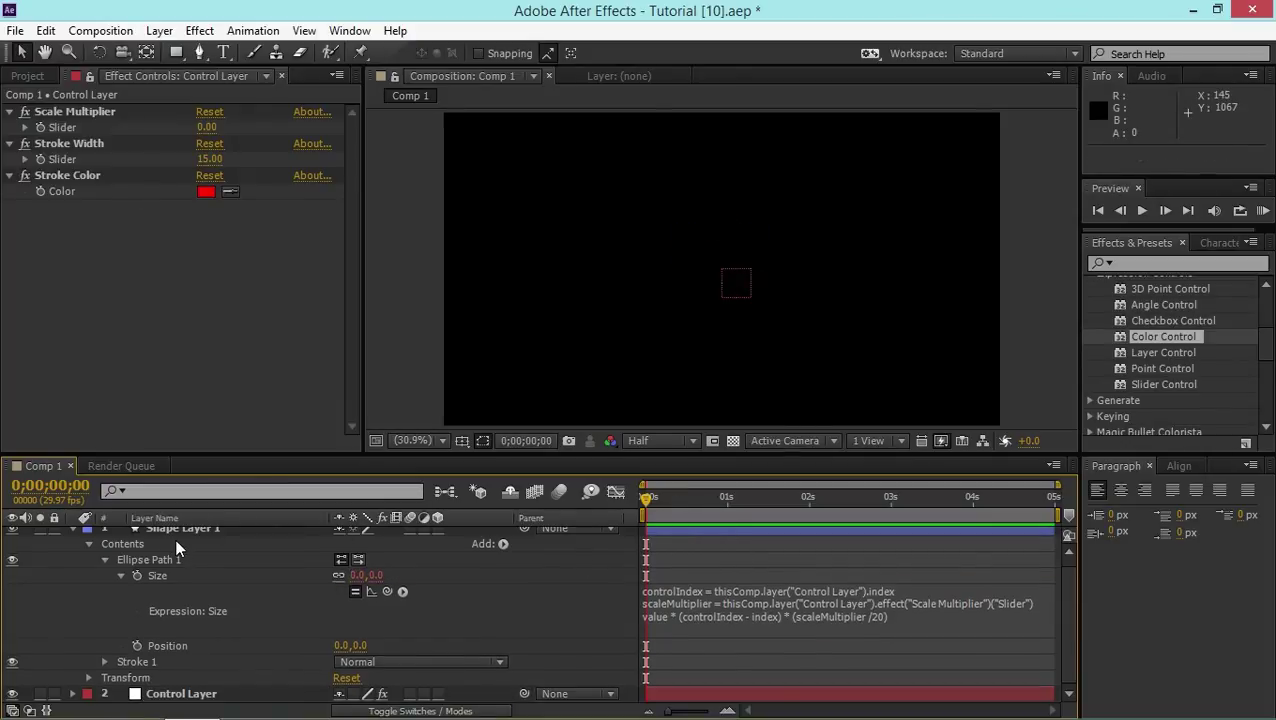
# Step: Collapse Shape Layer 1 and duplicate it four times to get five circle layers above the Control Layer
pyautogui.click(74, 531)
pyautogui.click(168, 531)
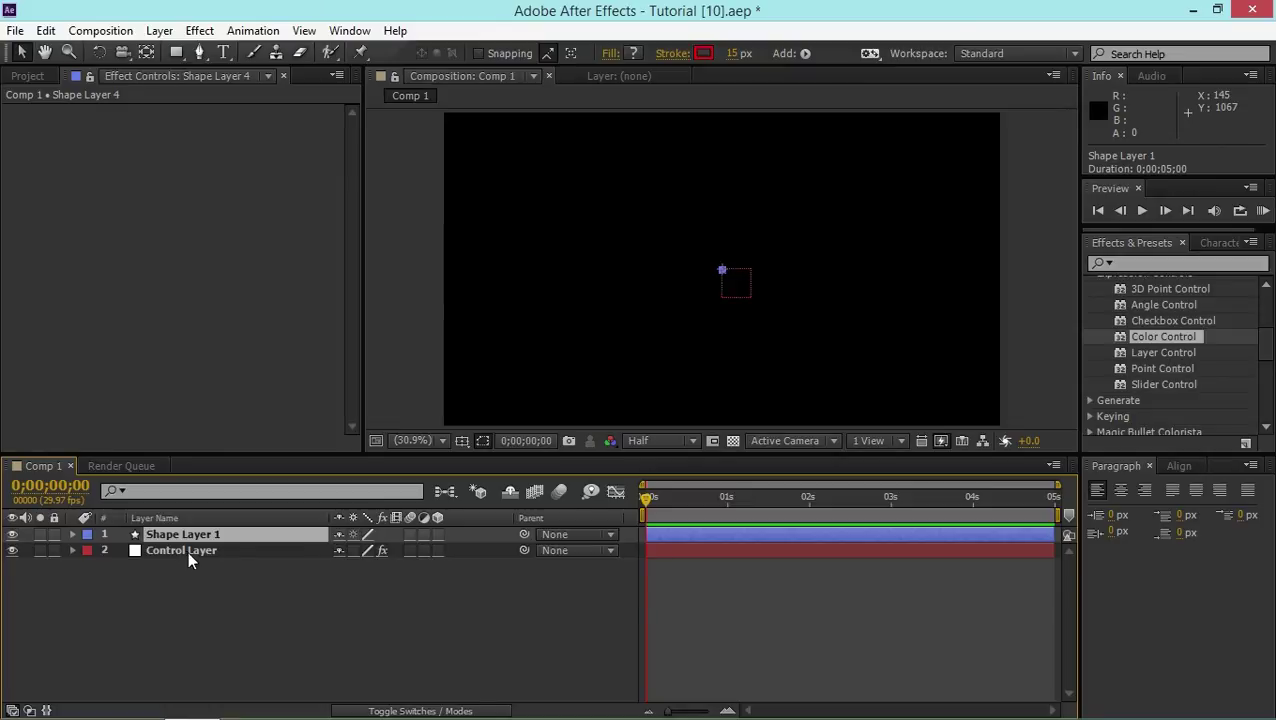
pyautogui.hotkey('ctrl', 'd')
pyautogui.hotkey('ctrl', 'd')
pyautogui.hotkey('ctrl', 'd')
pyautogui.hotkey('ctrl', 'd')
# Step: Set the Control Layer's Scale Multiplier slider to 13
pyautogui.click(197, 614)
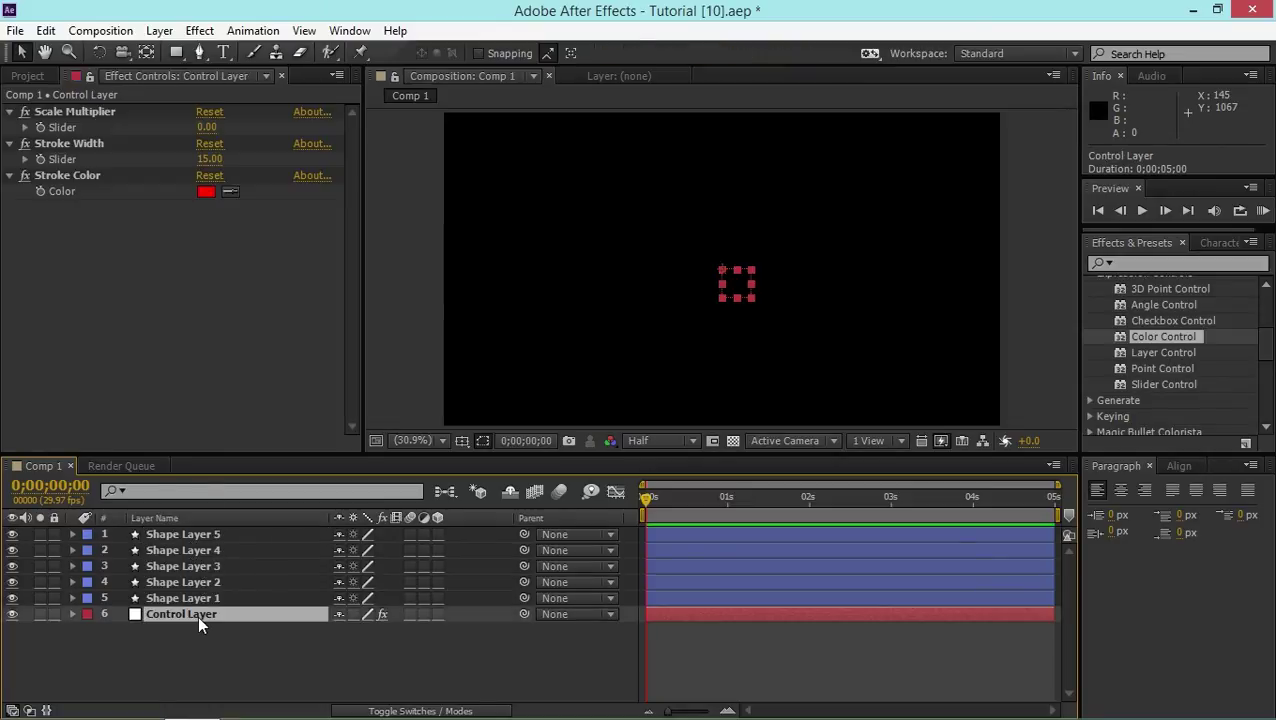
pyautogui.moveTo(209, 133); pyautogui.dragTo(228, 133)
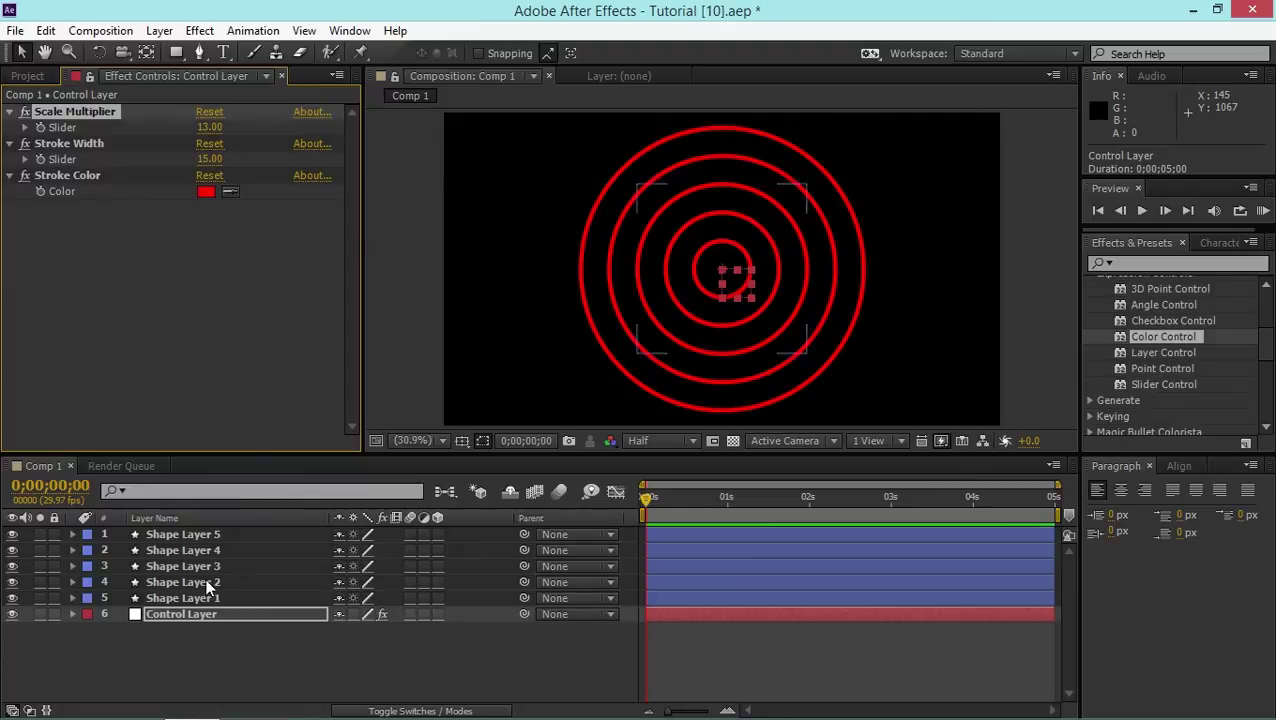
# Step: Change the Control Layer's Stroke Color to a bright light green
pyautogui.click(206, 196)
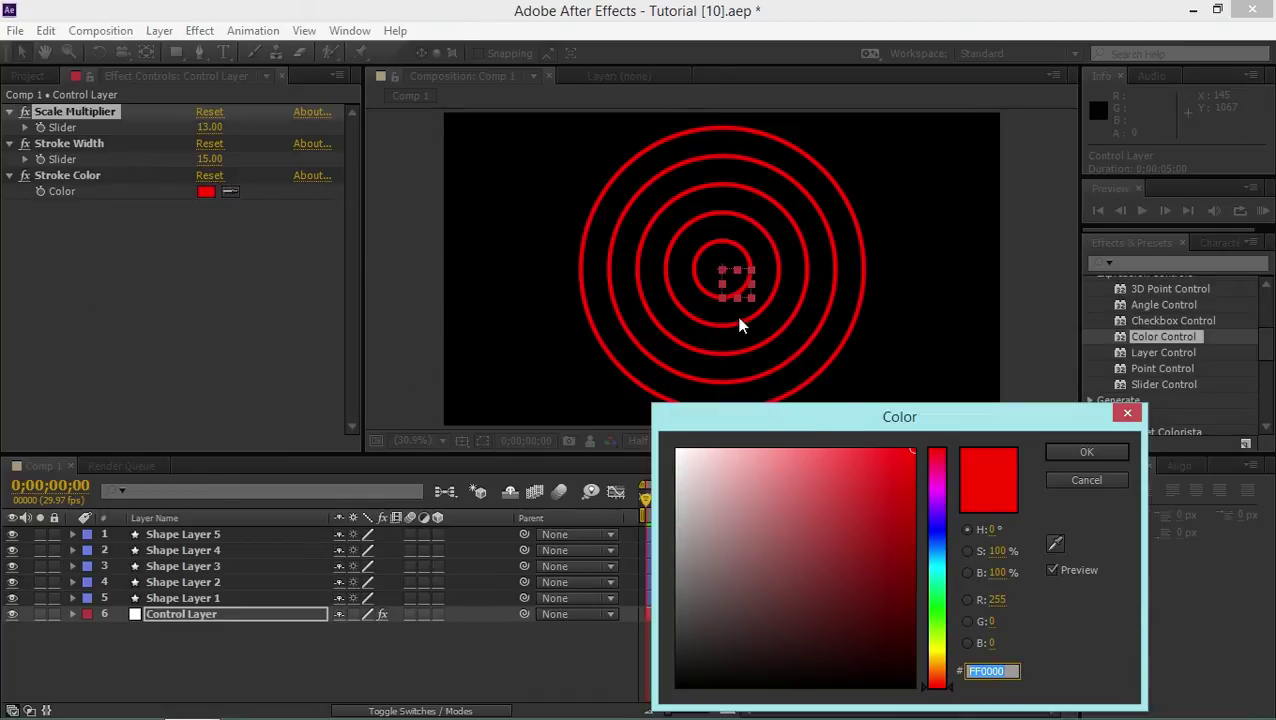
pyautogui.moveTo(937, 538); pyautogui.dragTo(937, 607)
pyautogui.moveTo(797, 518)
pyautogui.mouseDown()
pyautogui.moveTo(797, 421)
pyautogui.moveTo(859, 411)
pyautogui.mouseUp()
pyautogui.click(1087, 452)
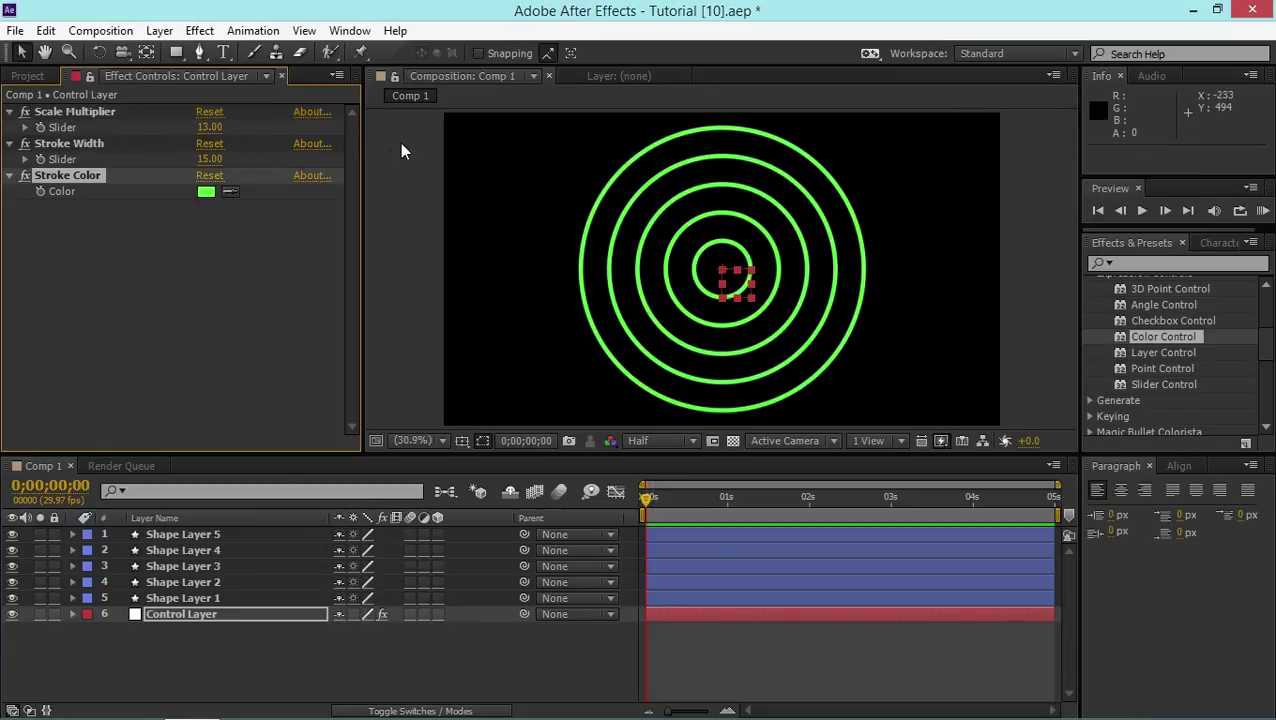
# Step: Set the Control Layer's Stroke Width slider to 38 to thicken all the rings
pyautogui.moveTo(213, 160); pyautogui.dragTo(226, 166)
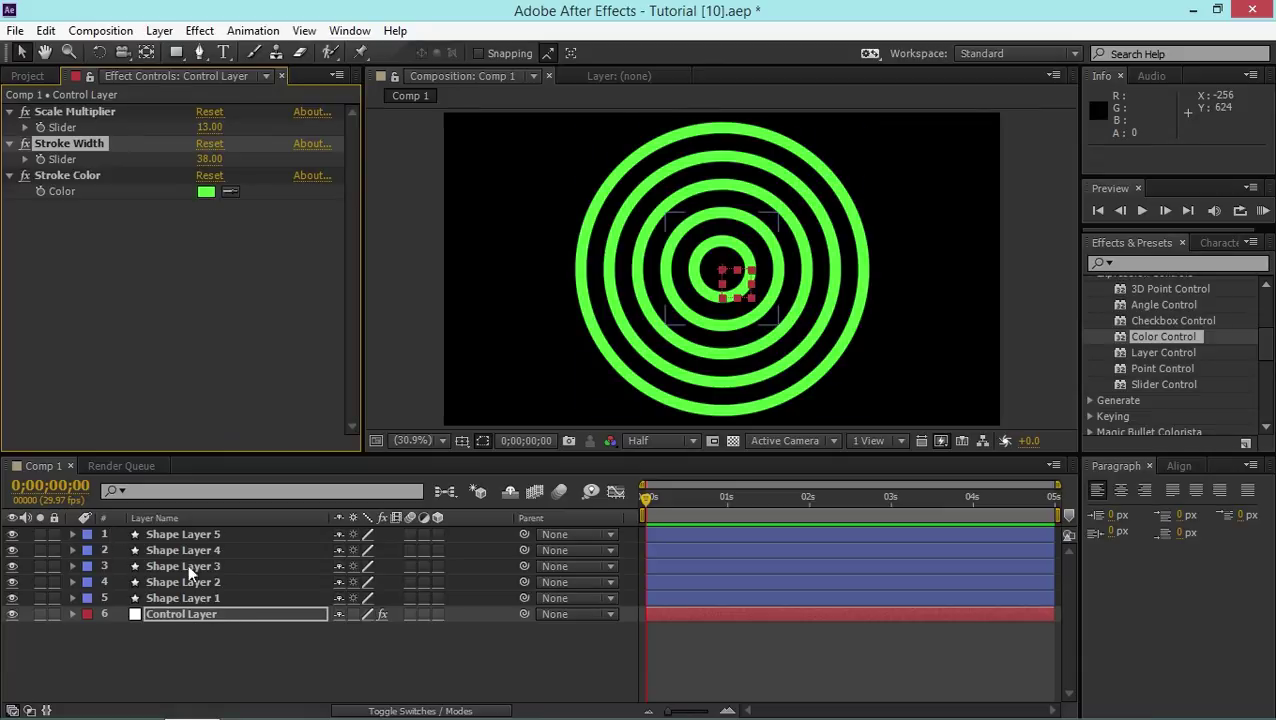
pyautogui.click(121, 262)
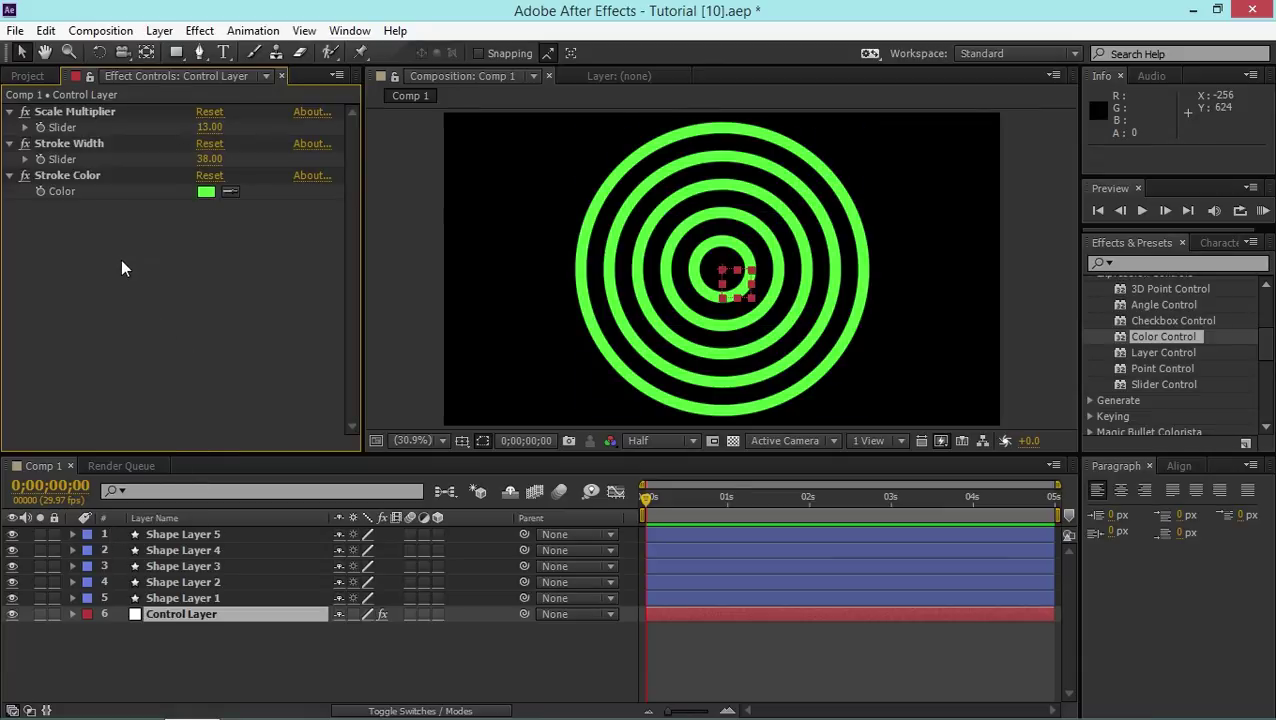
# Step: Reduce the Control Layer's Scale Multiplier slider to 9 and its Stroke Width slider to 13
pyautogui.click(62, 110)
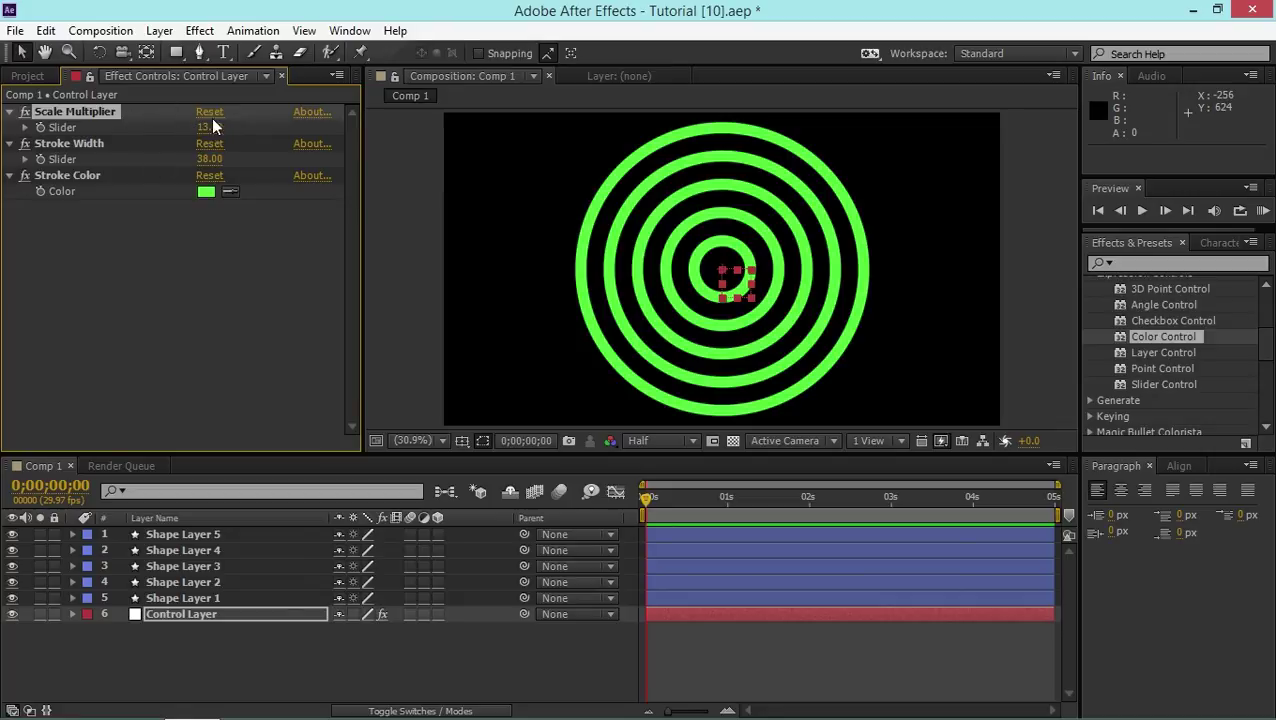
pyautogui.moveTo(212, 128)
pyautogui.mouseDown()
pyautogui.moveTo(225, 127)
pyautogui.moveTo(208, 163)
pyautogui.moveTo(186, 159)
pyautogui.mouseUp()
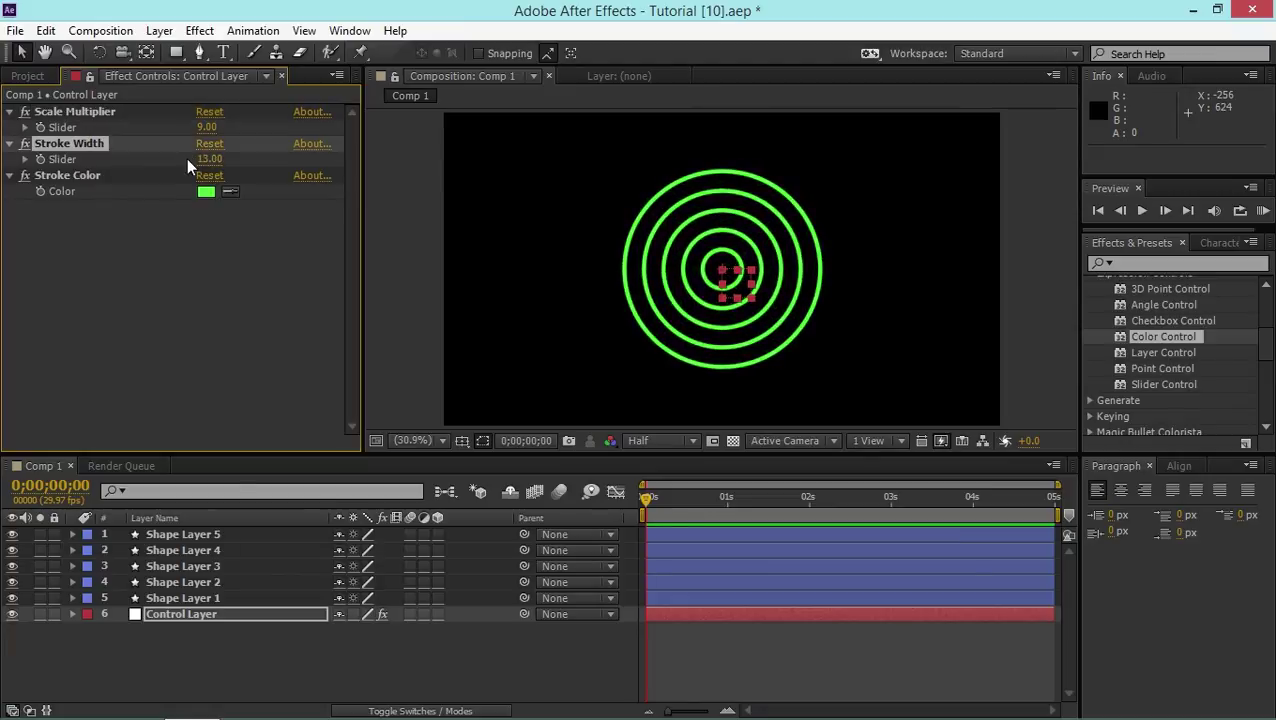
# Step: Briefly expand and collapse Shape Layer 3, and raise the Control Layer's Scale Multiplier slider to 15
pyautogui.click(74, 565)
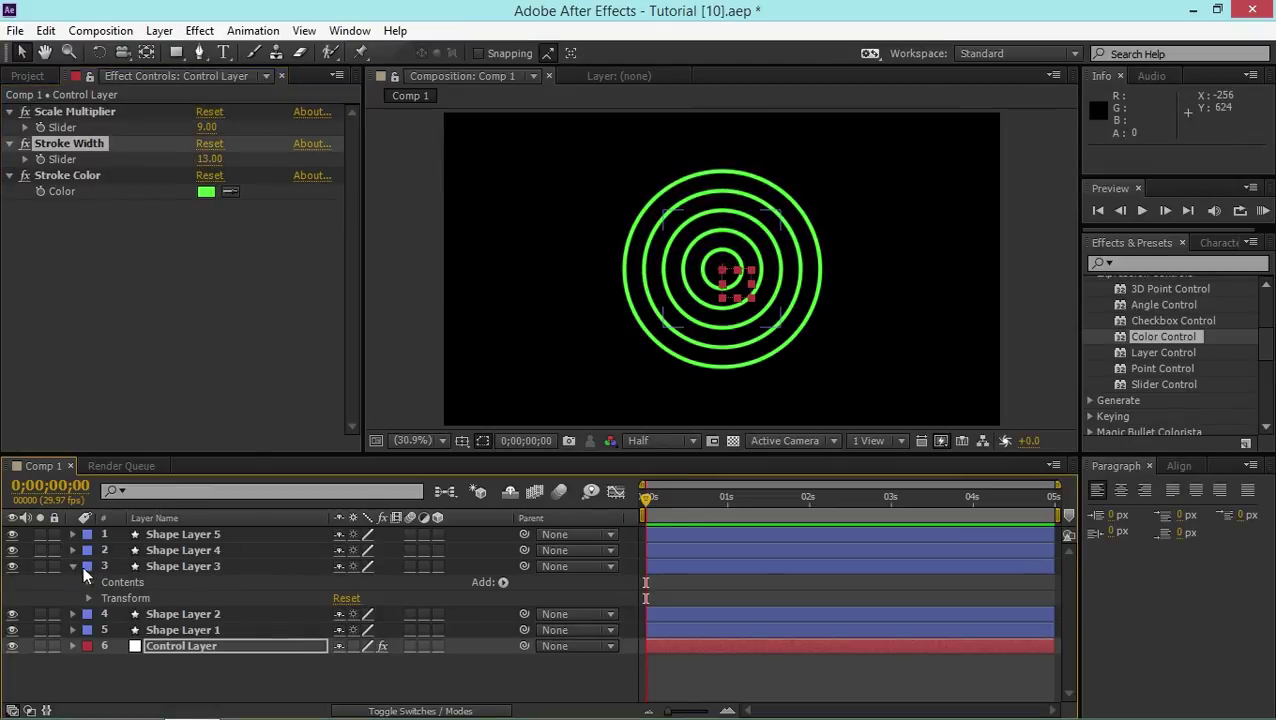
pyautogui.click(72, 565)
pyautogui.moveTo(207, 127); pyautogui.dragTo(228, 150)
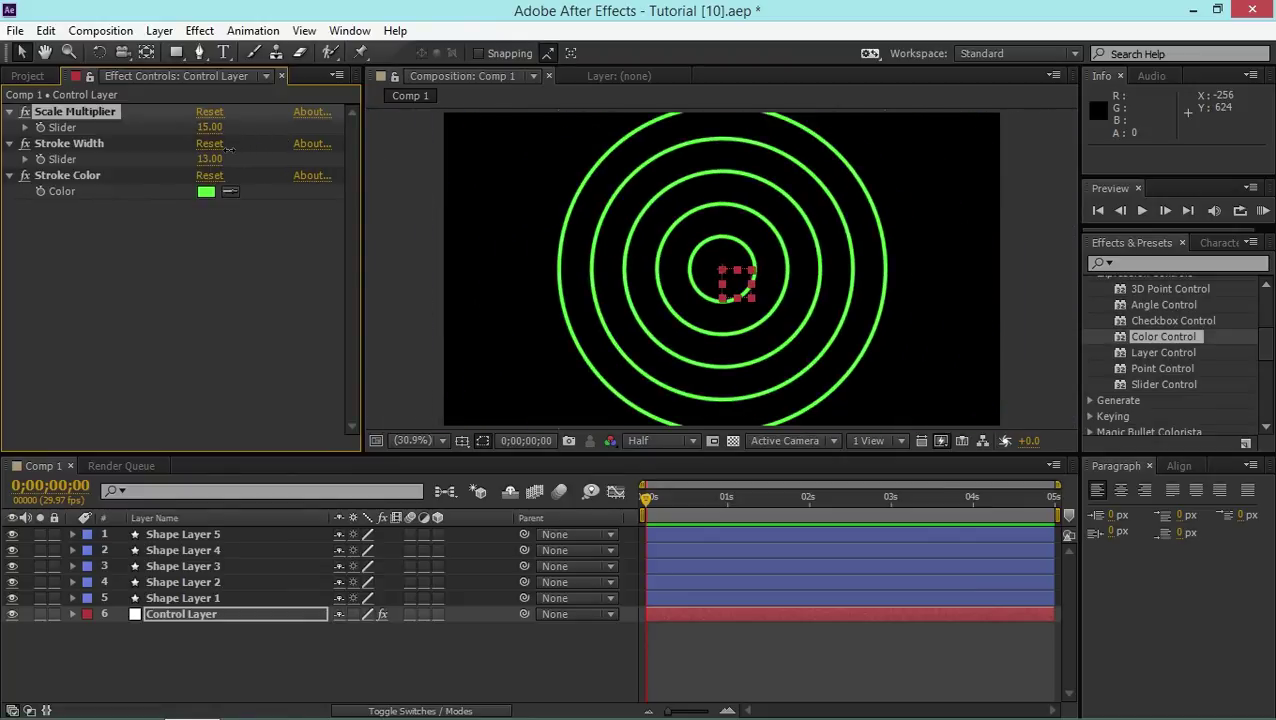